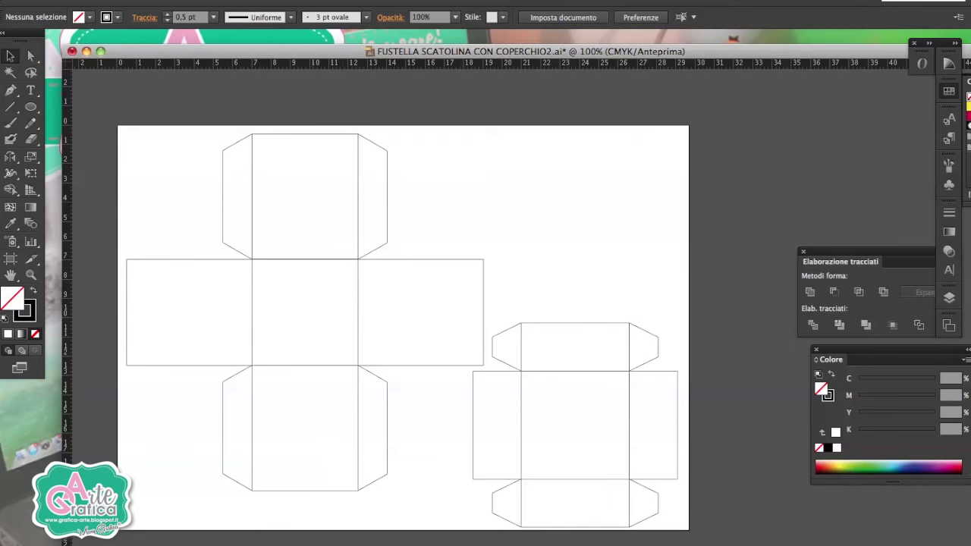
Step: Open the Fiorito vettoriale symbol library and enlarge its panel to show all flourishes
left_click(383, 0)
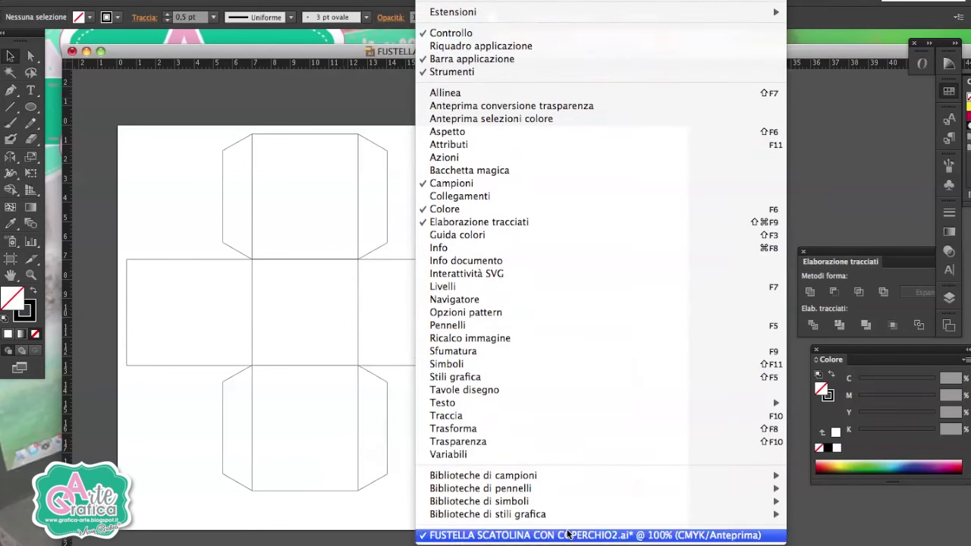
mouse_move(478, 502)
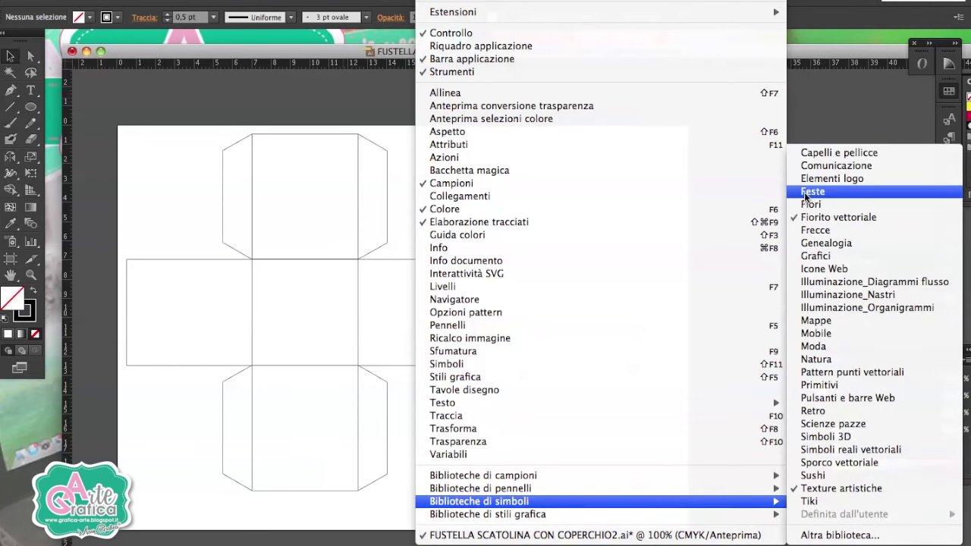
left_click(838, 218)
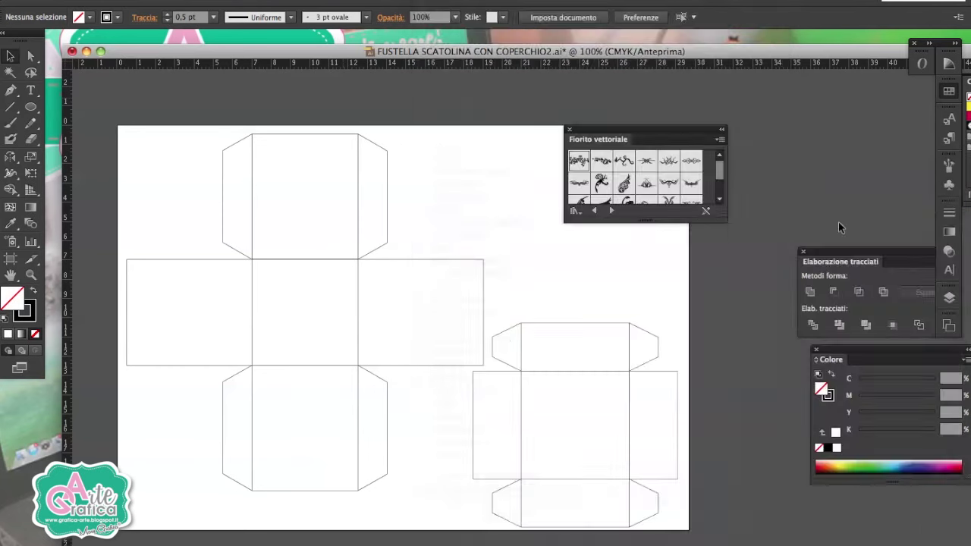
left_click_drag(720, 220, 725, 292)
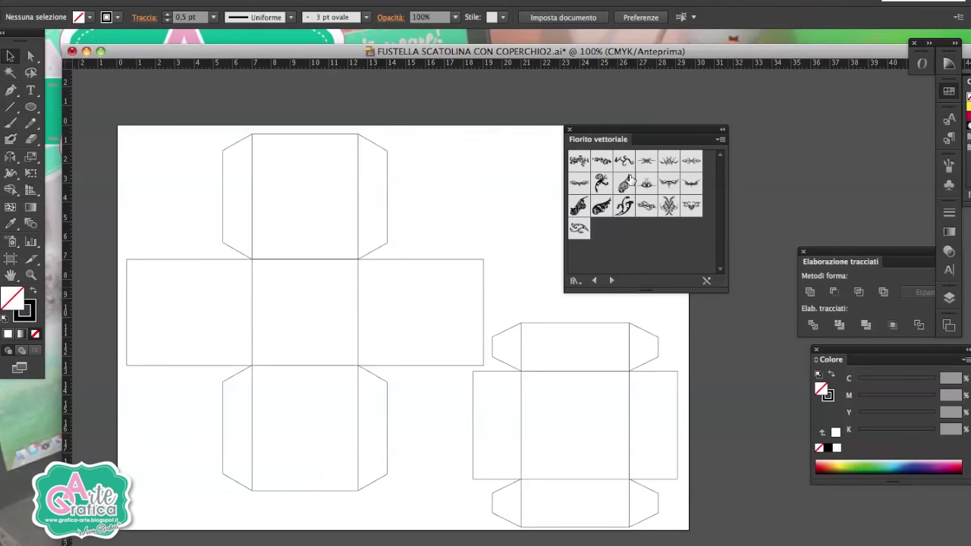
Step: Make white the current fill, select the lid's top square and centre the template
key("d")
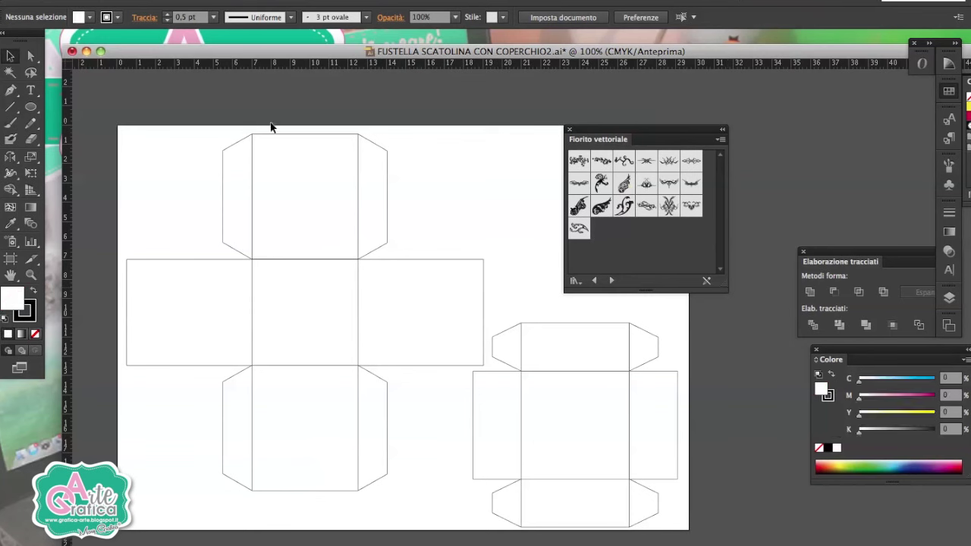
left_click(284, 133)
left_click_drag(283, 134, 355, 99)
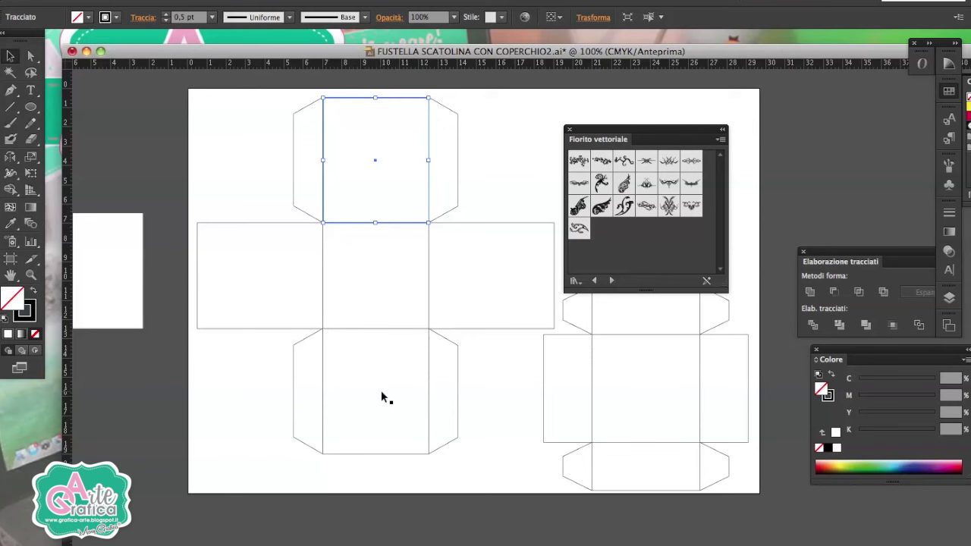
Step: Paste a copy of the lid's top square behind the original and reselect it
key("super+c")
left_click(390, 171)
key("super+b")
key("super+shift+a")
left_click(390, 172)
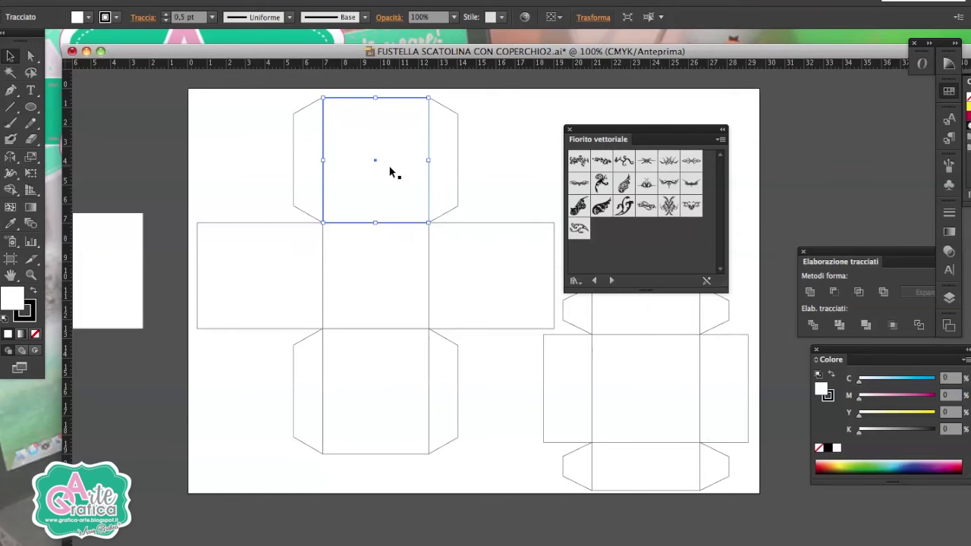
Step: Lock the selected top square in place
key("a")
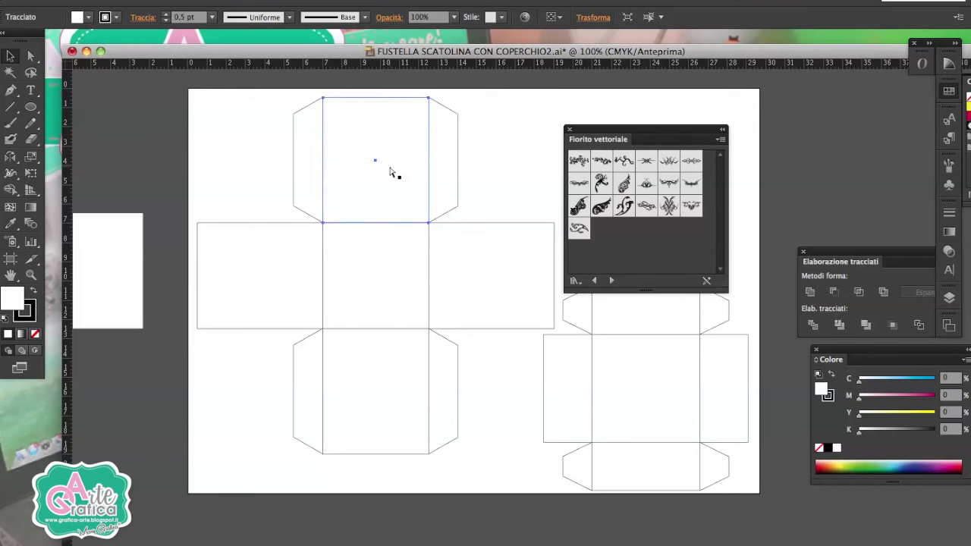
key("v")
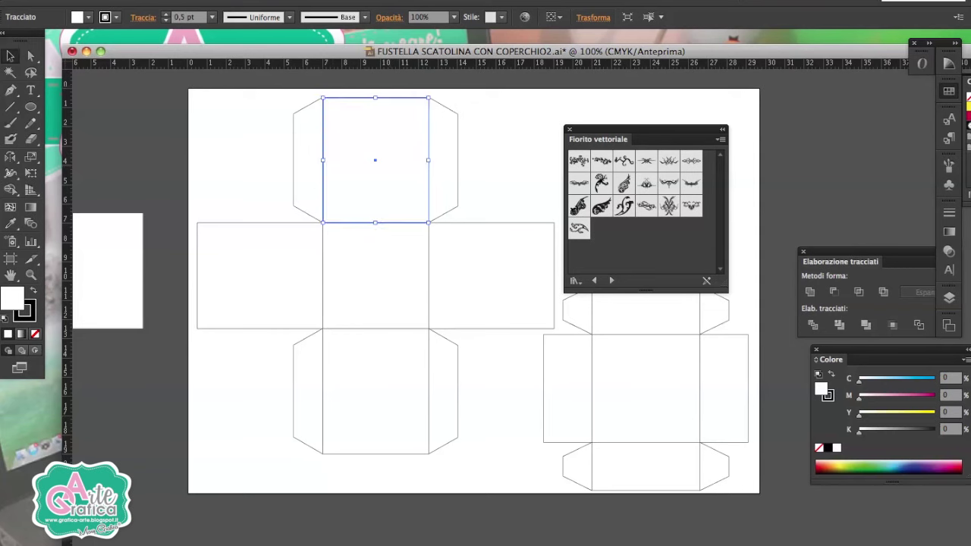
left_click(201, 1)
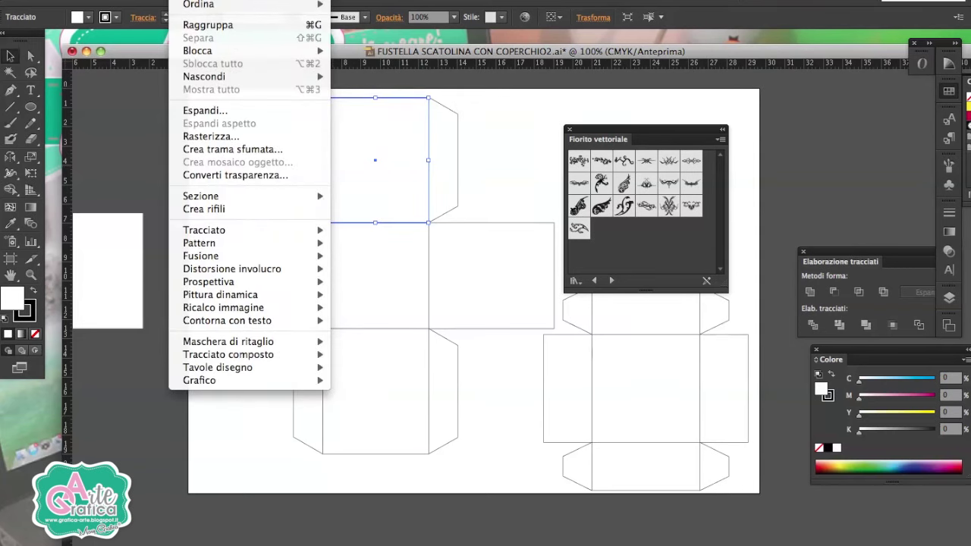
mouse_move(227, 51)
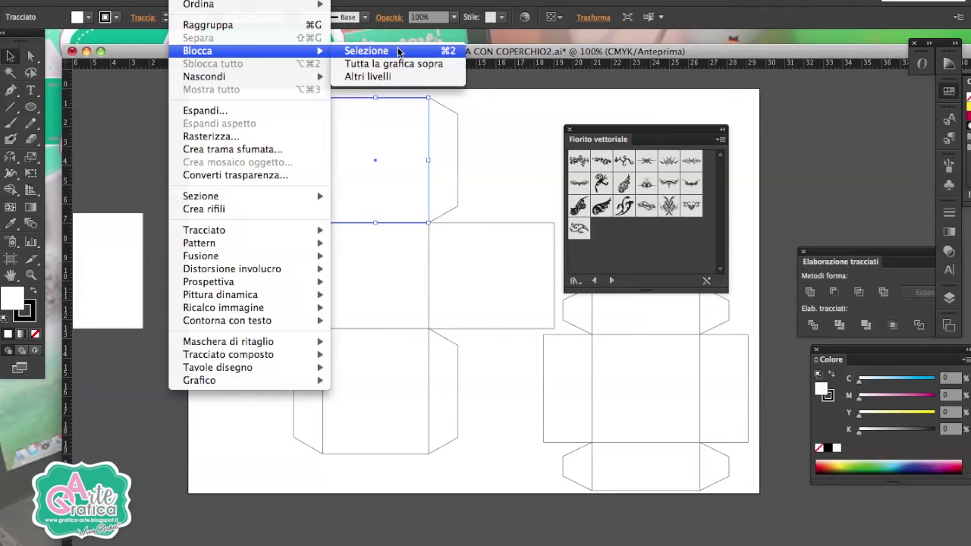
left_click(399, 51)
Step: Bring the other square copy to the front and place the Fiorito vettoriale 09 flourish on it
left_click(372, 143)
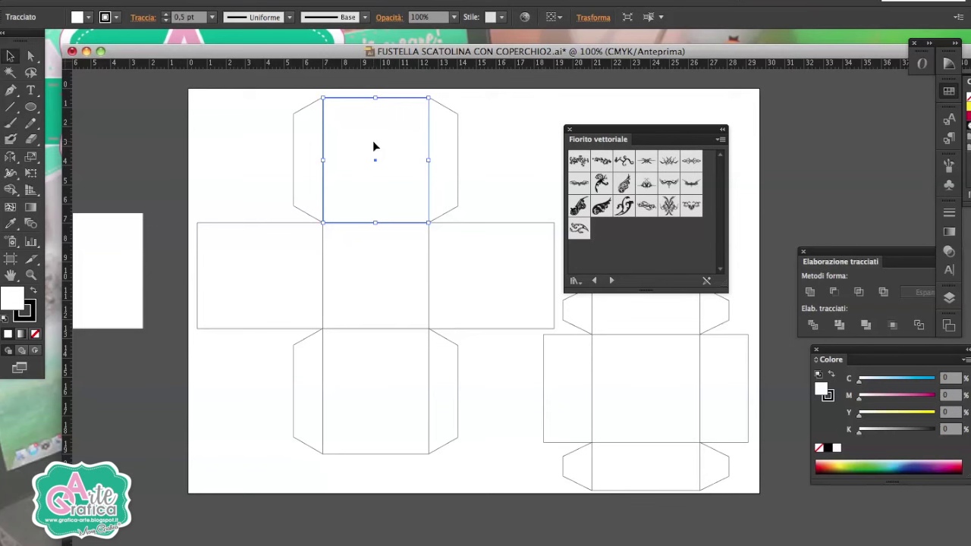
right_click(374, 146)
mouse_move(403, 329)
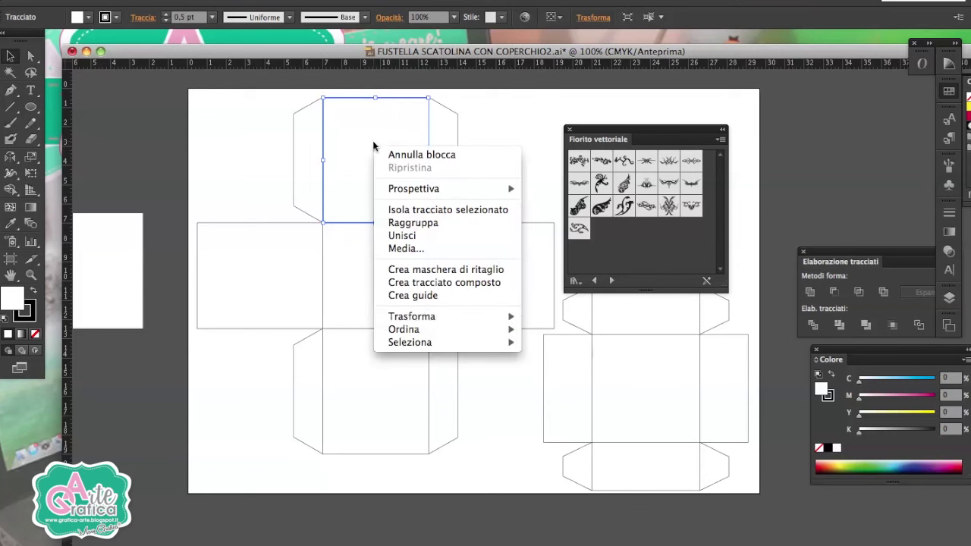
left_click(565, 329)
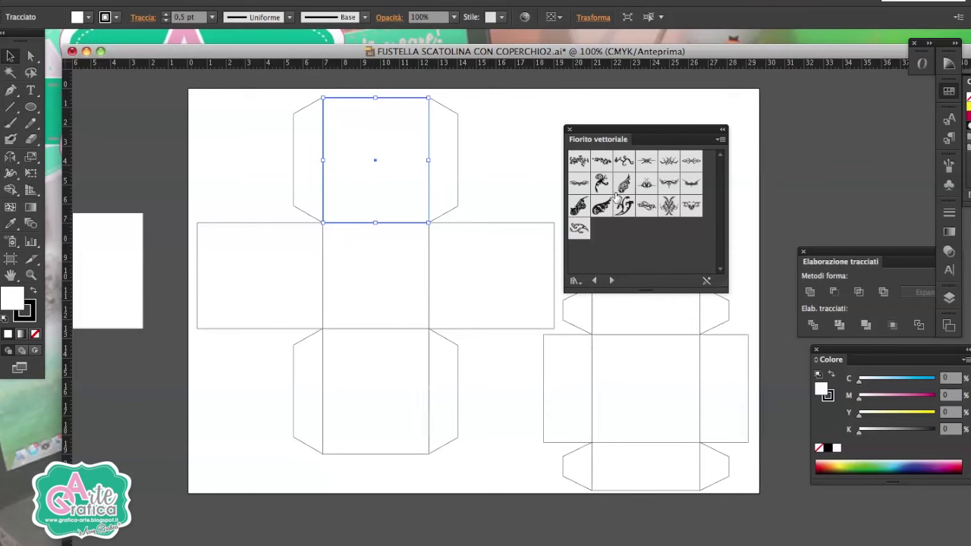
left_click_drag(623, 185, 431, 188)
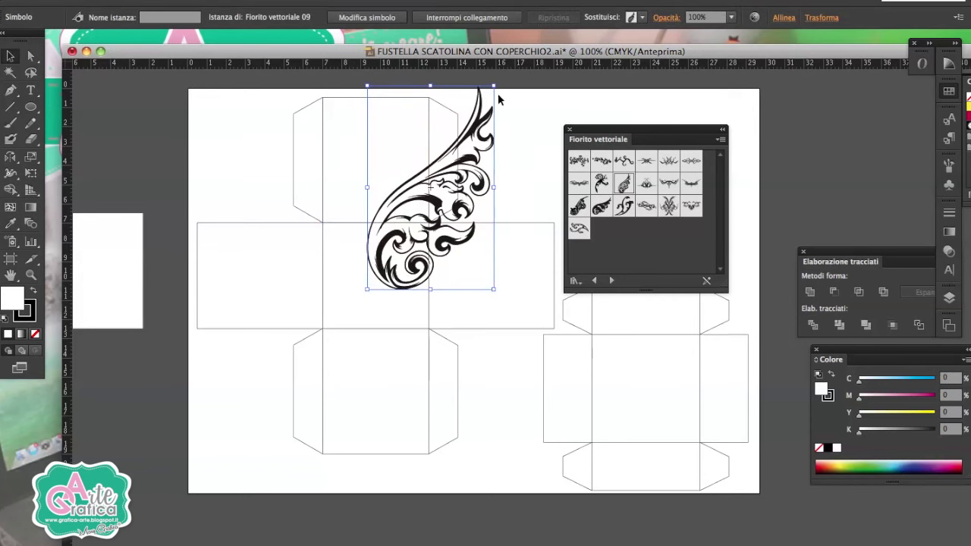
Step: Resize the 09 flourish to fit the lid and place a copy to its left
left_click_drag(494, 86, 429, 169)
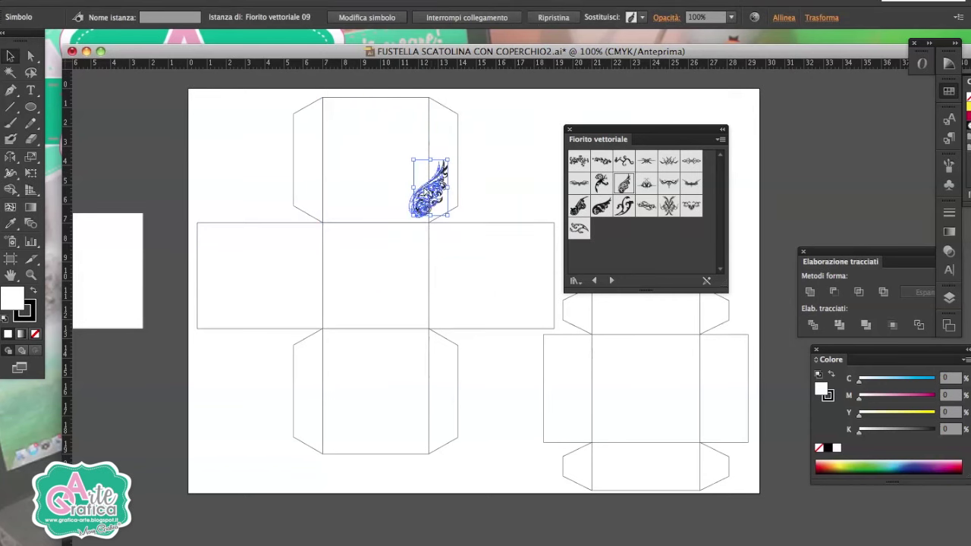
left_click_drag(430, 176, 435, 160)
left_click_drag(422, 217, 358, 214)
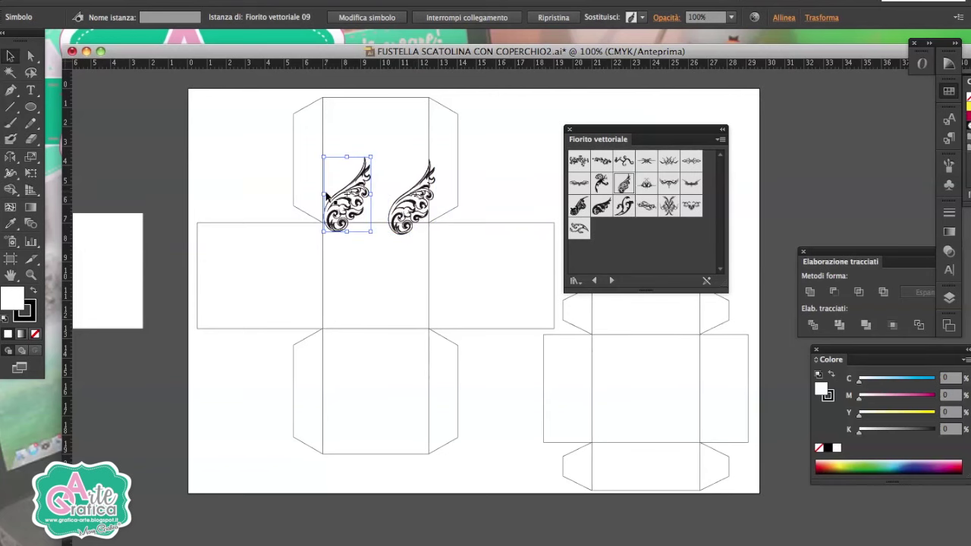
Step: Mirror the left copy with the Reflect tool, then enlarge and tilt it into a wing
left_click_drag(15, 161, 64, 174)
left_click_drag(357, 250, 333, 237)
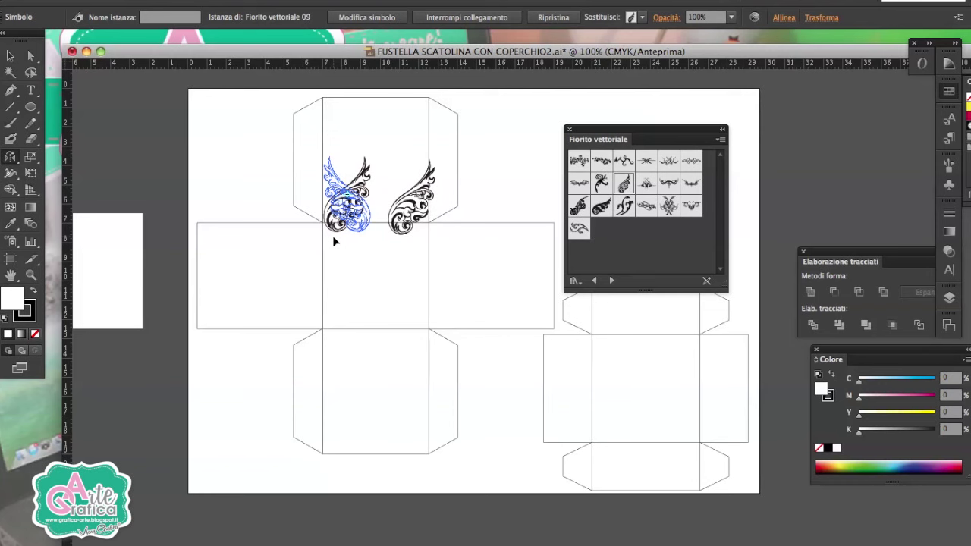
left_click_drag(332, 235, 332, 235)
left_click(11, 57)
left_click(14, 57)
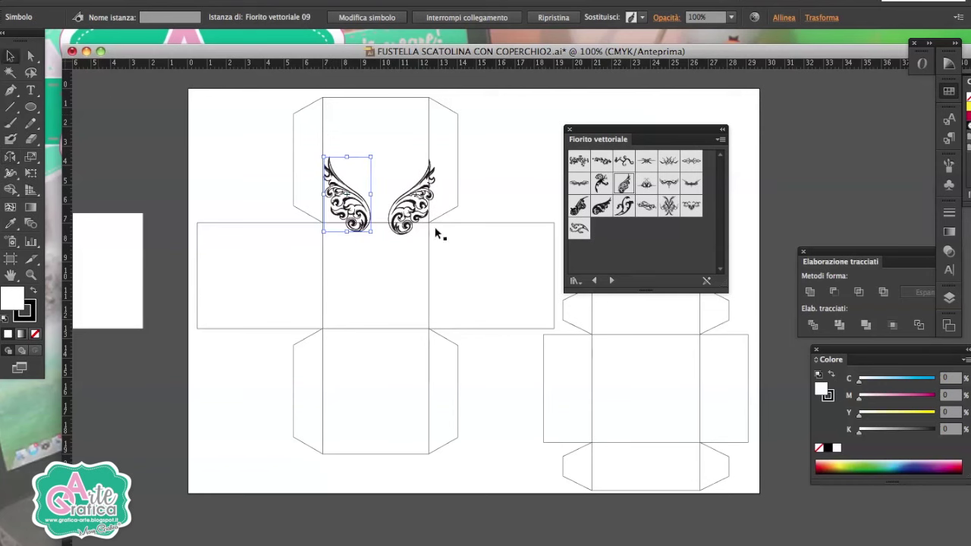
left_click_drag(370, 157, 383, 121)
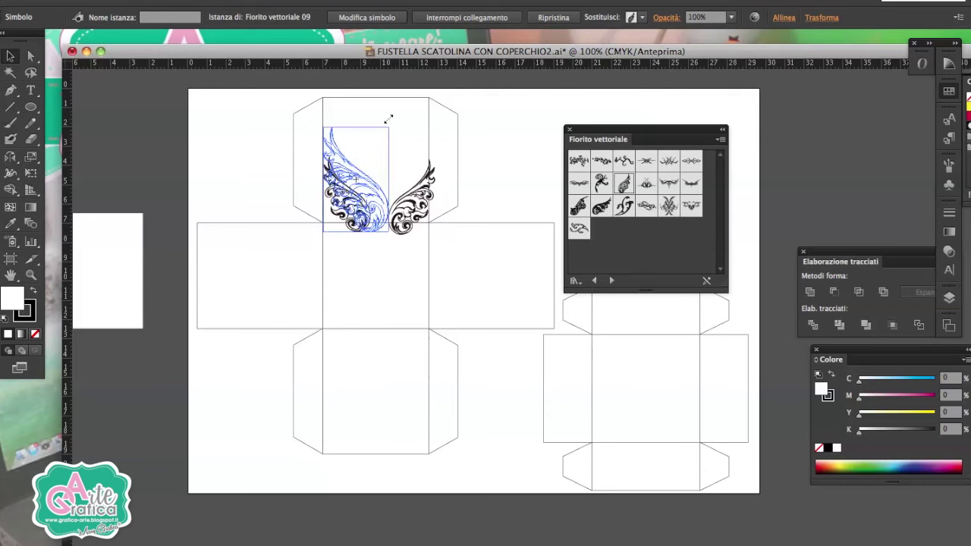
left_click(496, 200)
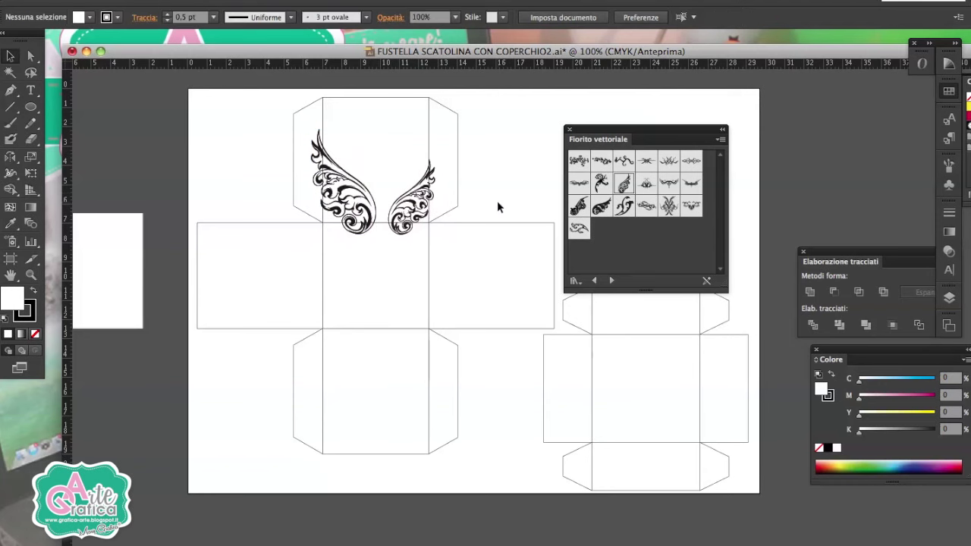
Step: Add a horizontal Fiorito vettoriale 01 curl and a half-size, rotated 14 flourish at the centre
mouse_move(579, 160)
left_mouse_down()
mouse_move(334, 151)
mouse_move(339, 177)
left_mouse_up()
left_click_drag(361, 144, 368, 191)
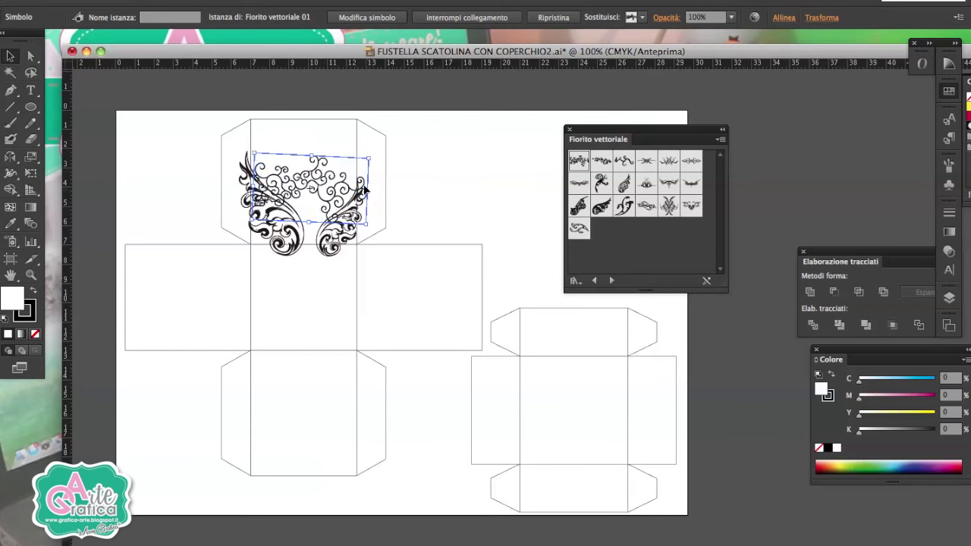
left_click_drag(600, 205, 434, 192)
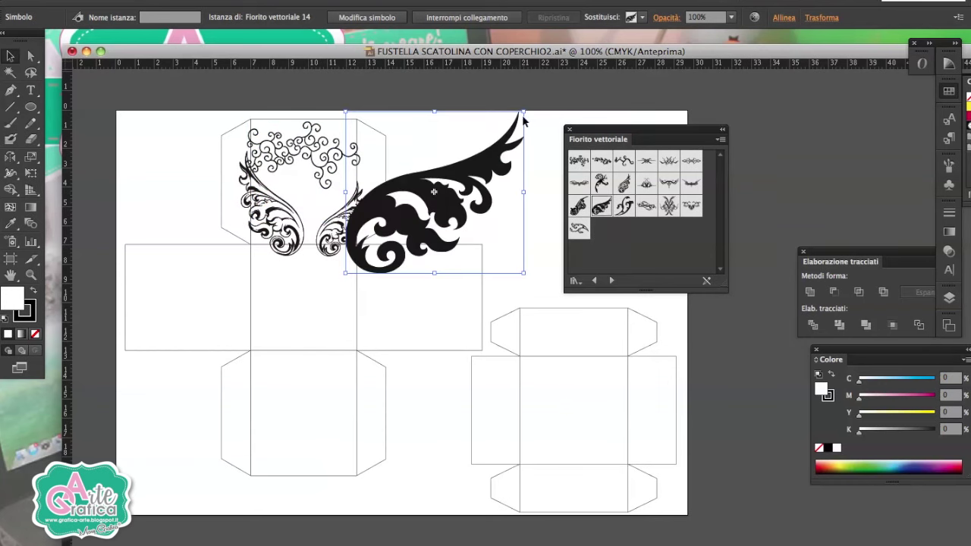
mouse_move(523, 112)
left_mouse_down()
mouse_move(477, 153)
mouse_move(441, 127)
left_mouse_up()
left_click_drag(451, 175, 337, 186)
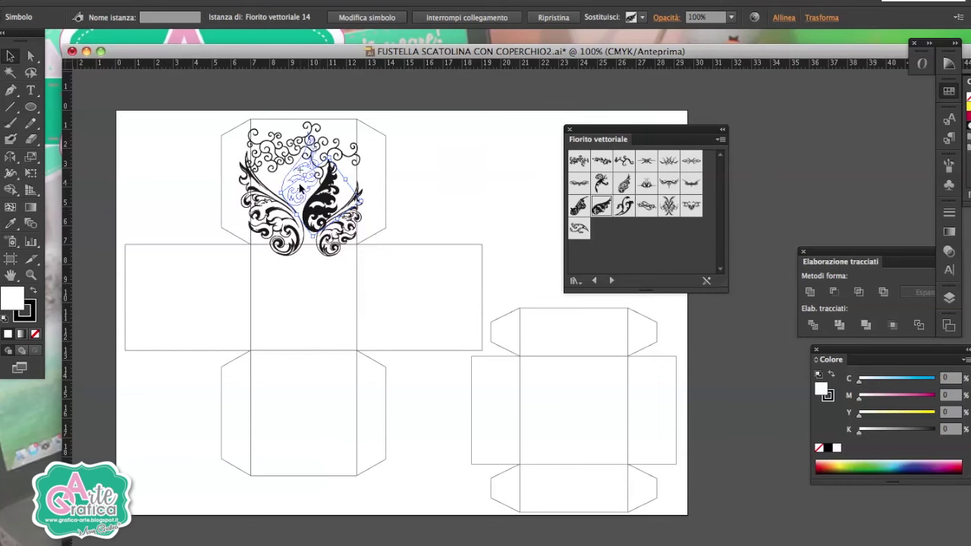
left_click_drag(300, 191, 281, 158)
left_click(483, 186)
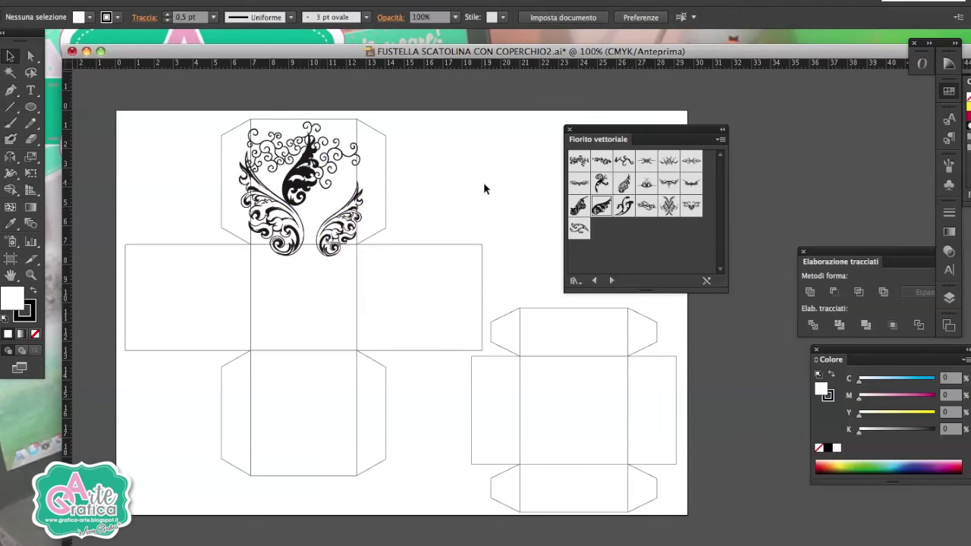
left_click(329, 232)
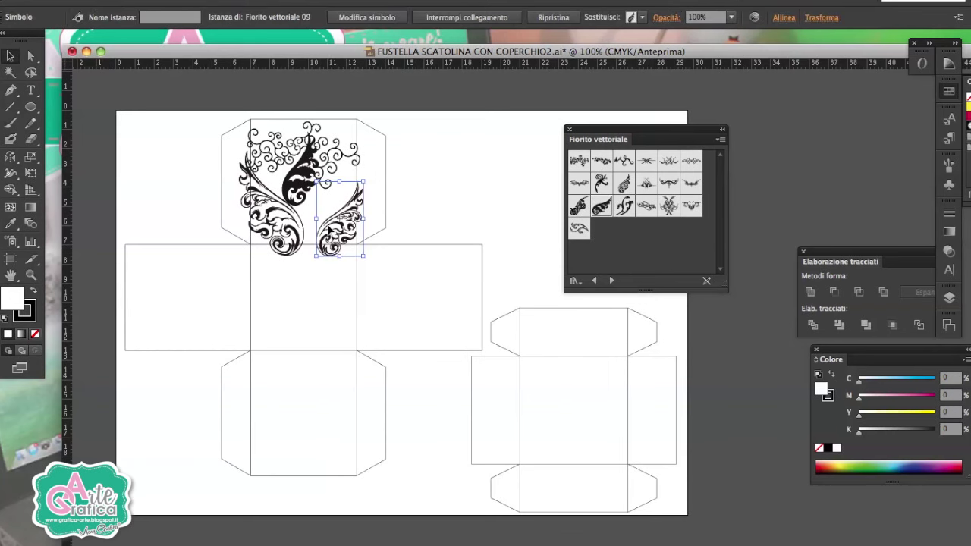
Step: Expand the selected flourish symbols into plain filled shapes
left_click(302, 162, "shift")
left_click(273, 152, "shift")
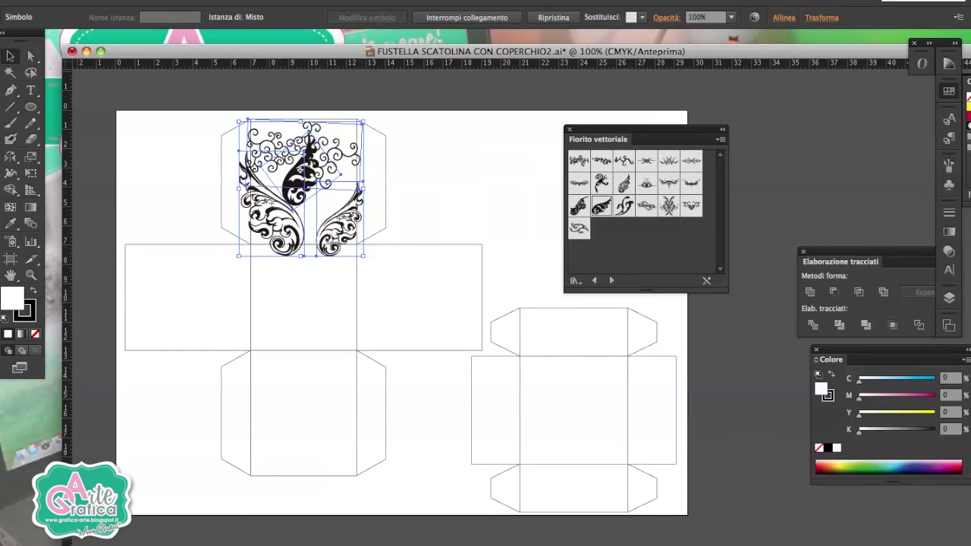
left_click(186, 1)
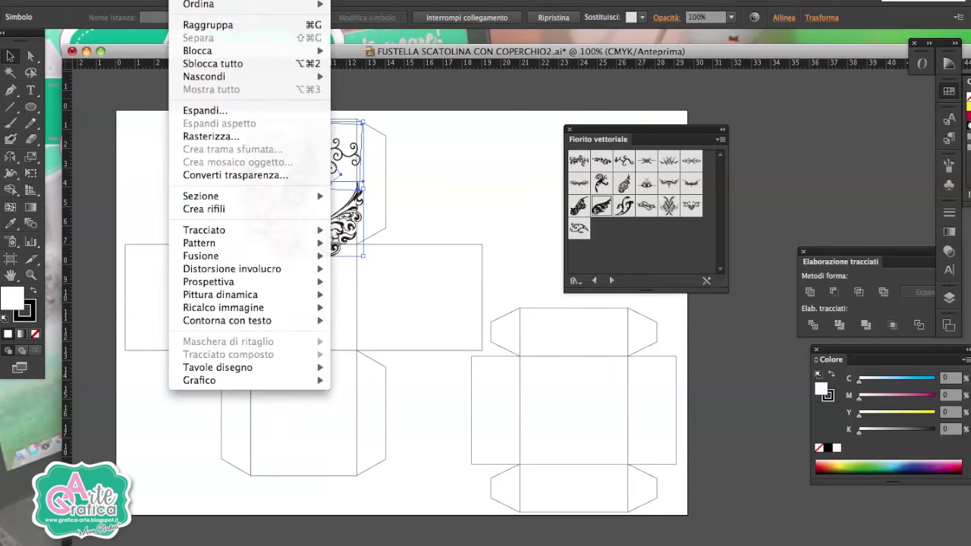
left_click(236, 110)
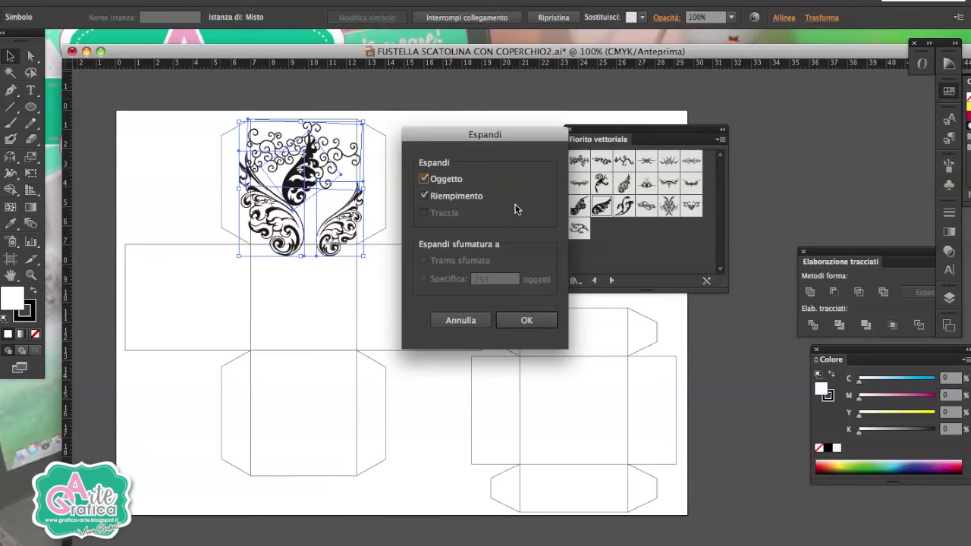
left_click(526, 326)
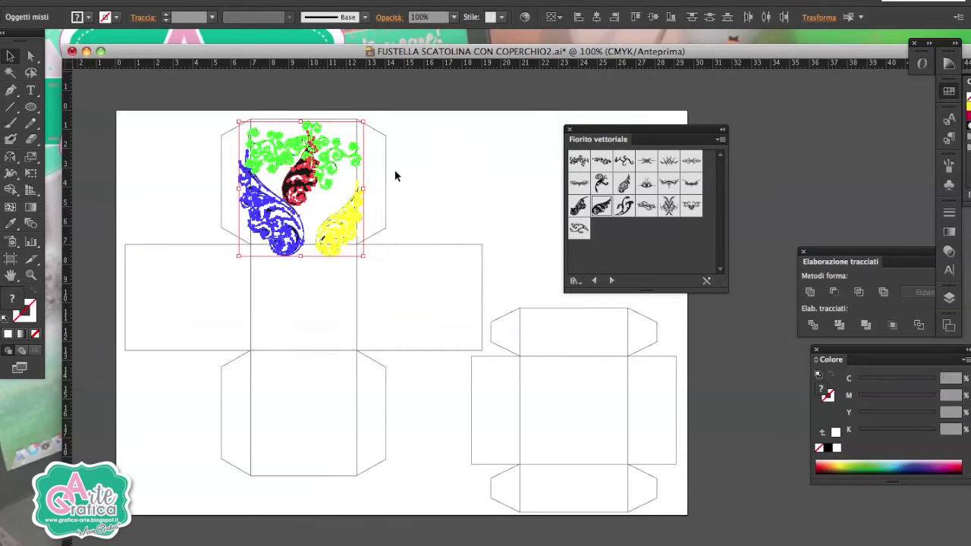
Step: Identify each flourish's layer in the Livelli panel, then select the lid's square panel
left_click(436, 174)
left_click(336, 161)
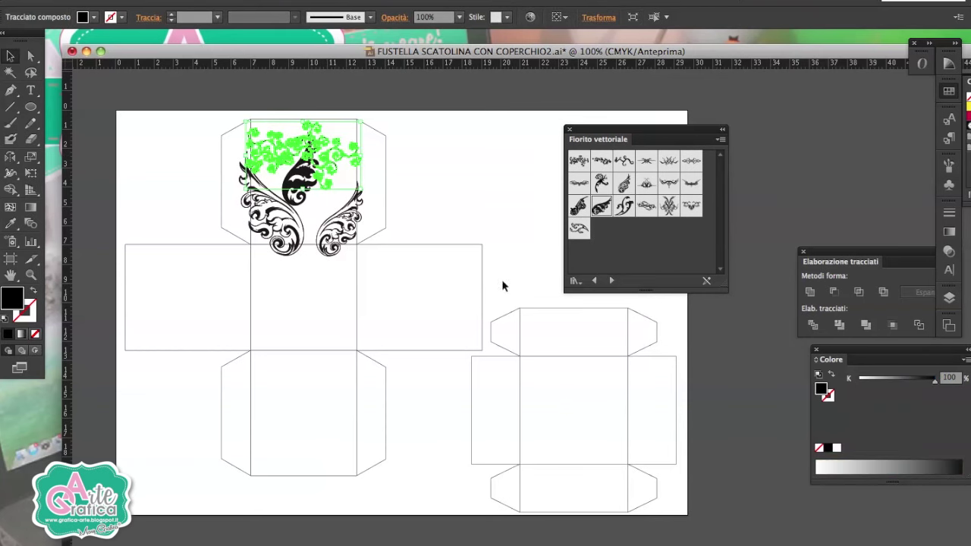
left_click(333, 239)
left_click(278, 225)
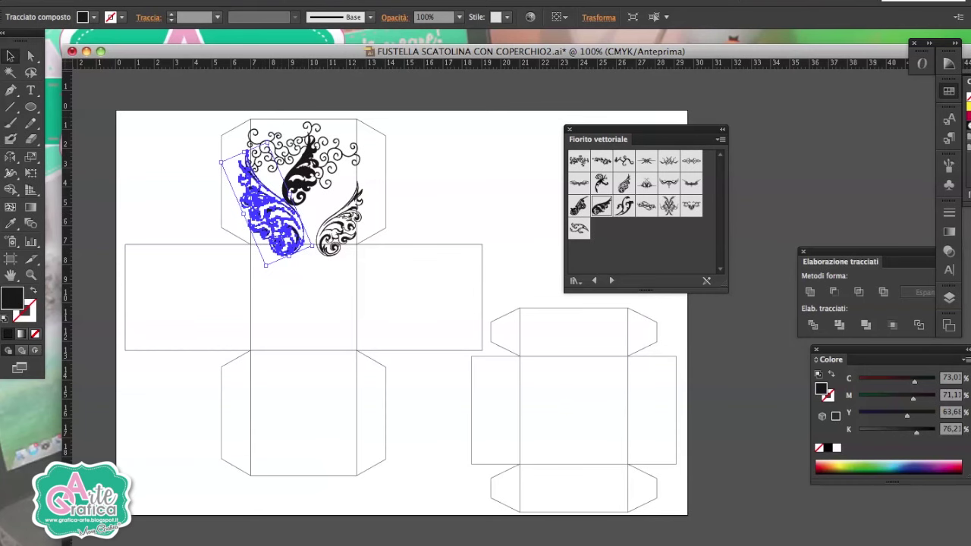
left_click(474, 2)
scroll(464, 289, "down", 2)
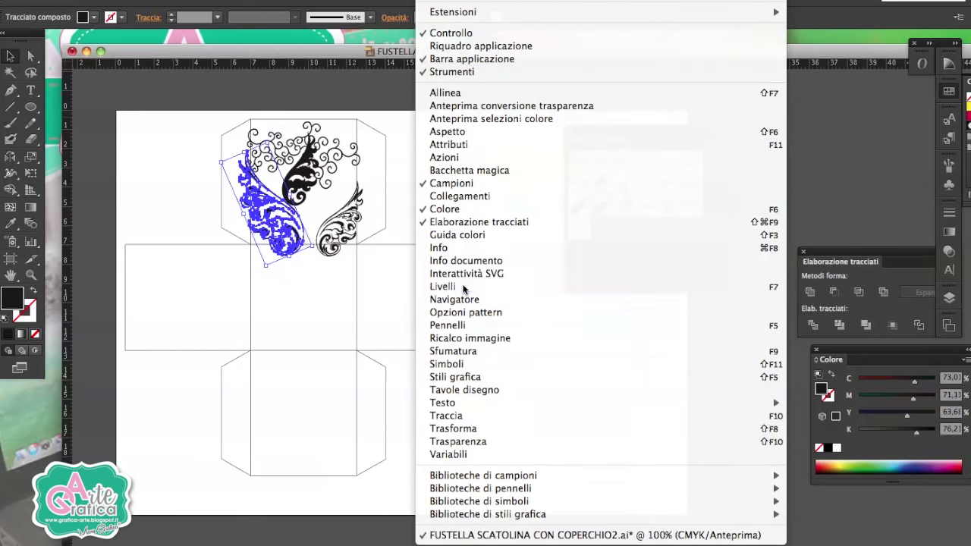
left_click(464, 287)
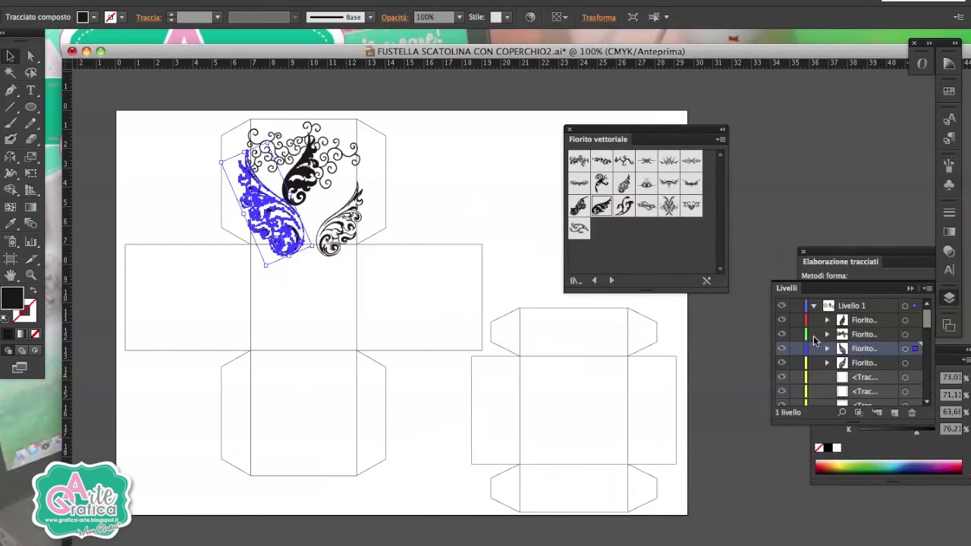
left_click(781, 362)
left_click(781, 362)
left_click(338, 248)
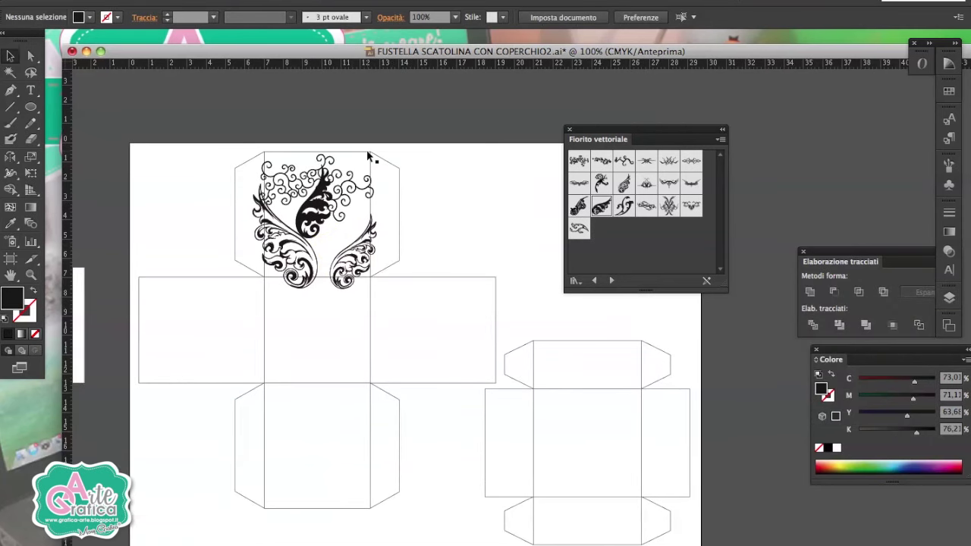
left_click(367, 152)
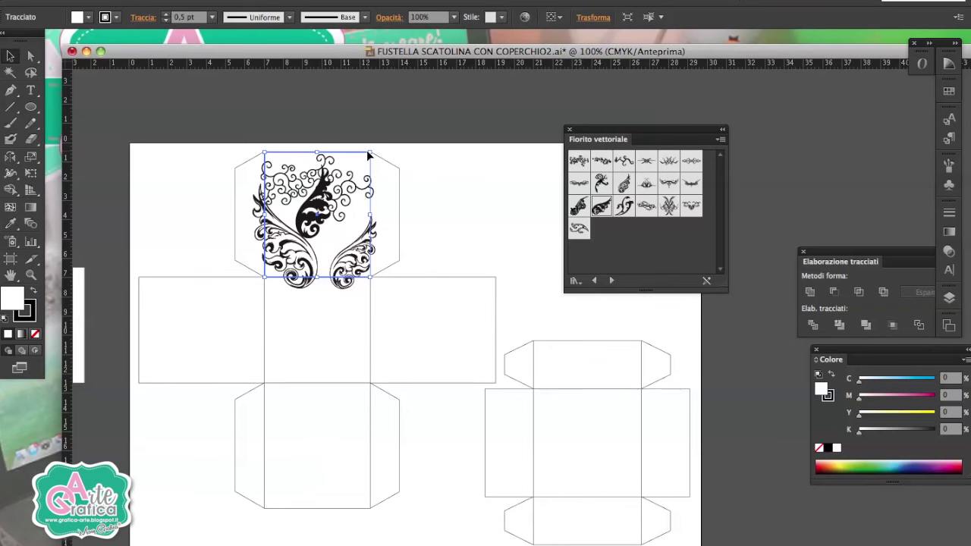
Step: Bring the lid square to front and select it with the flourishes, excluding flap outlines
right_click(367, 154)
mouse_move(397, 339)
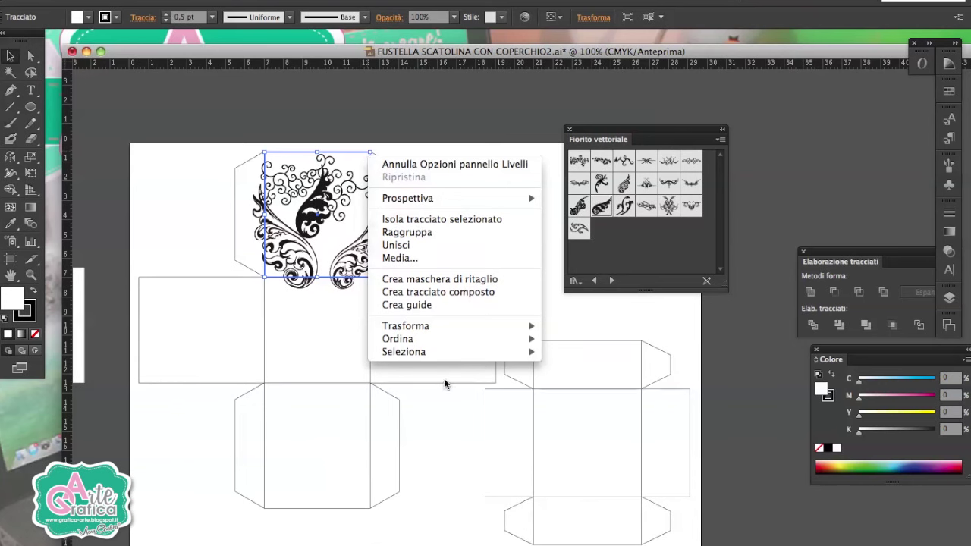
left_click(589, 339)
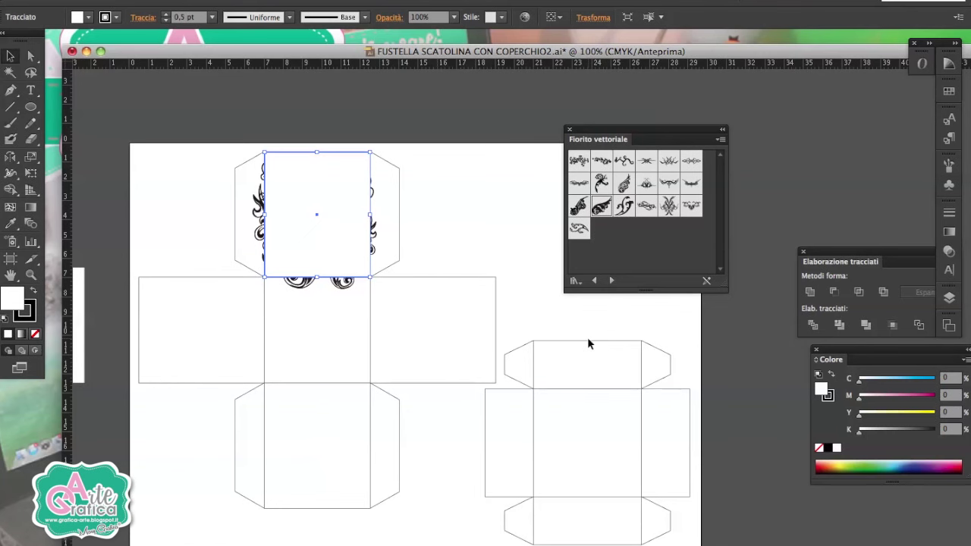
left_click(375, 239)
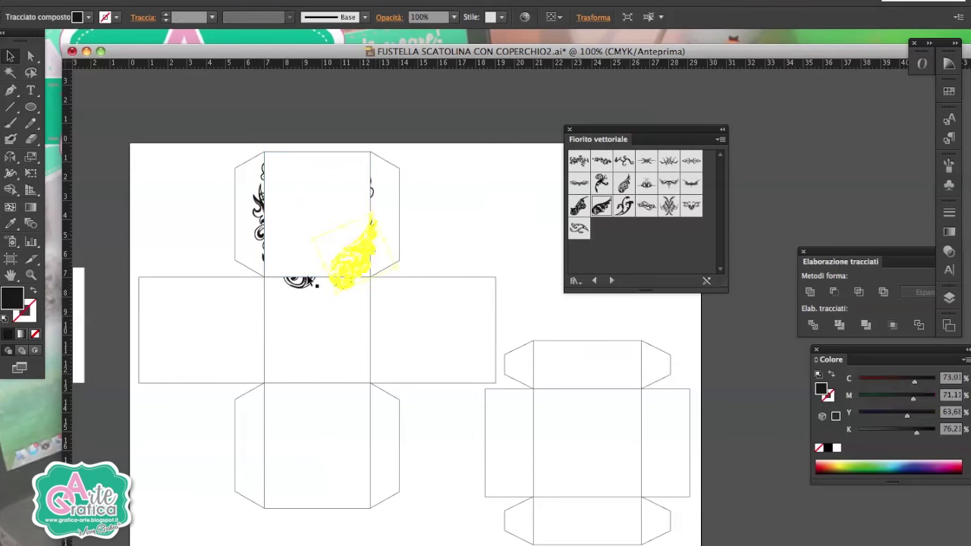
left_click_drag(267, 142, 373, 279)
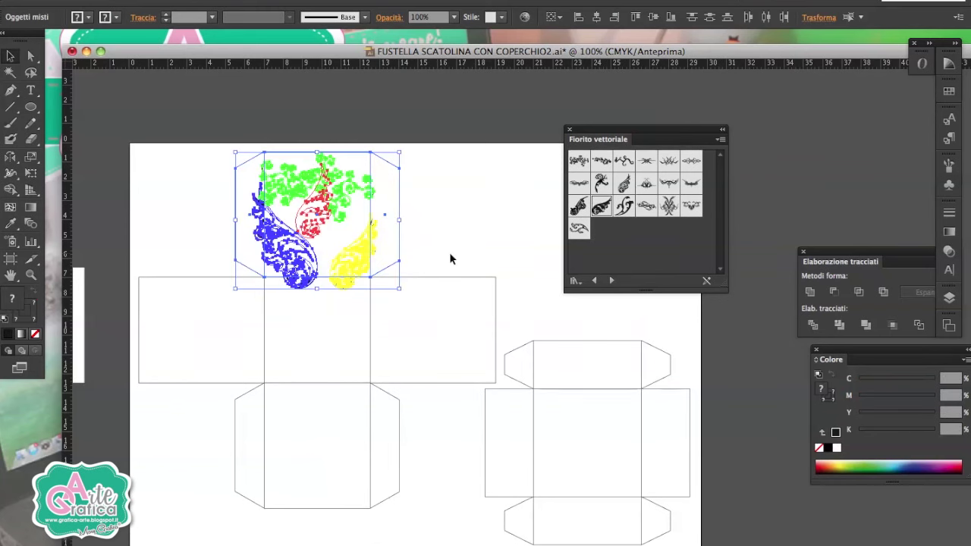
left_click(395, 246, "shift")
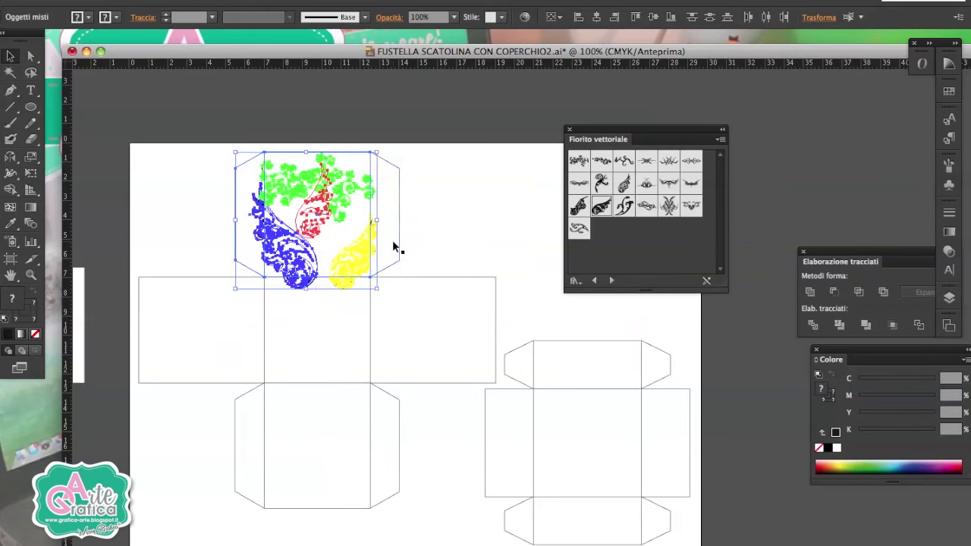
left_click(250, 244, "shift")
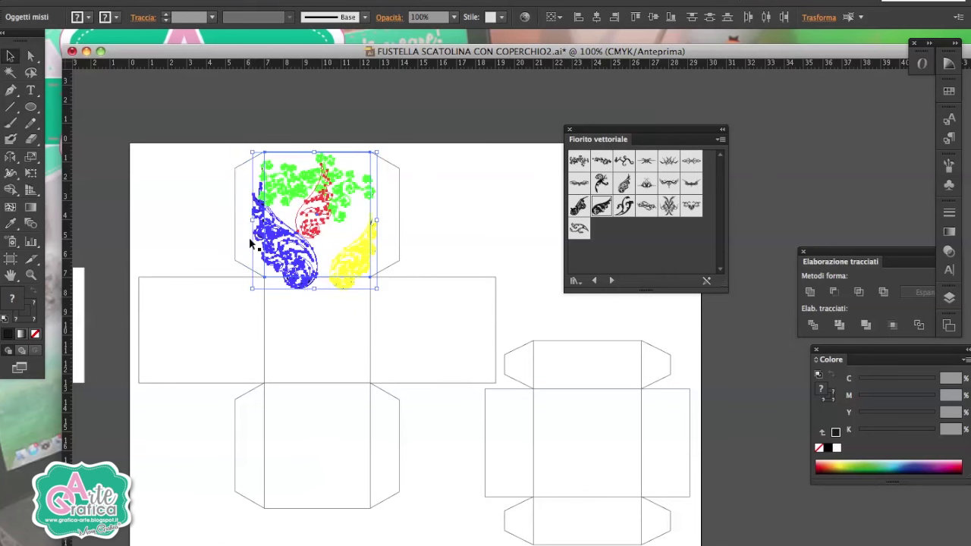
Step: Create a clipping mask and enter the clip group to select the dark central ornament
right_click(307, 242)
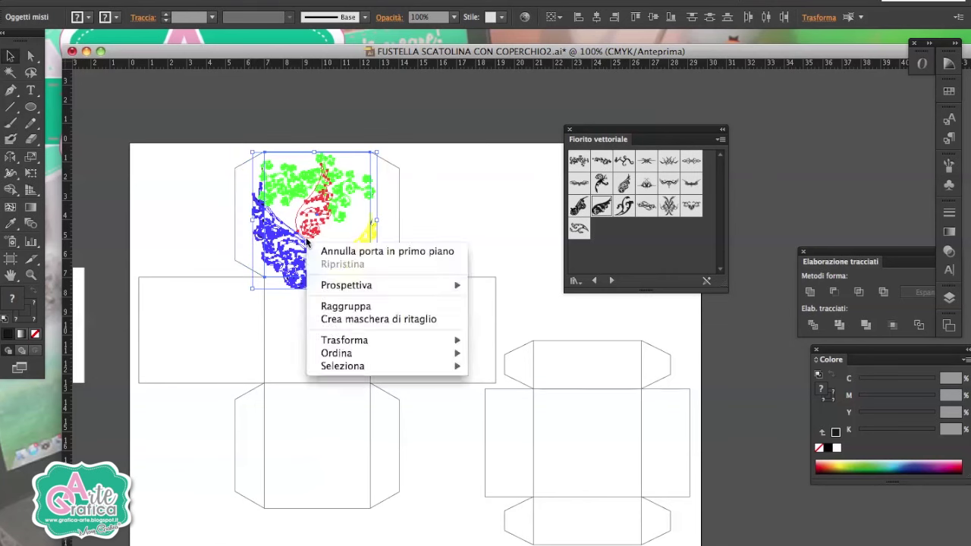
left_click(367, 320)
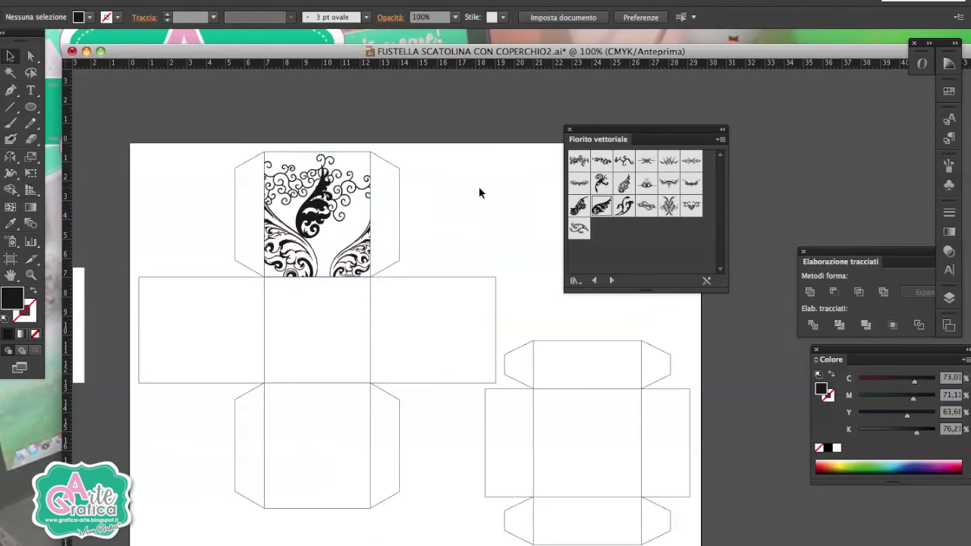
left_click(316, 216)
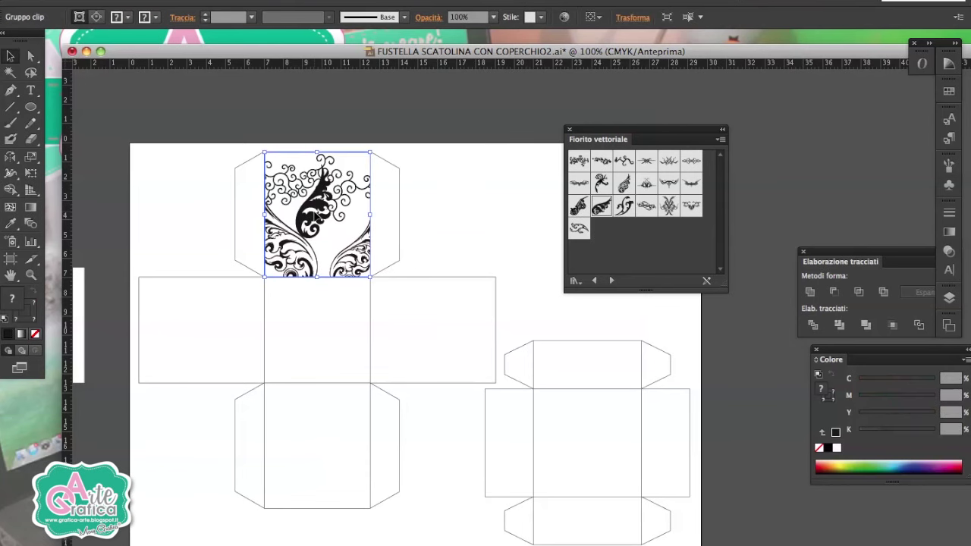
double_click(316, 216)
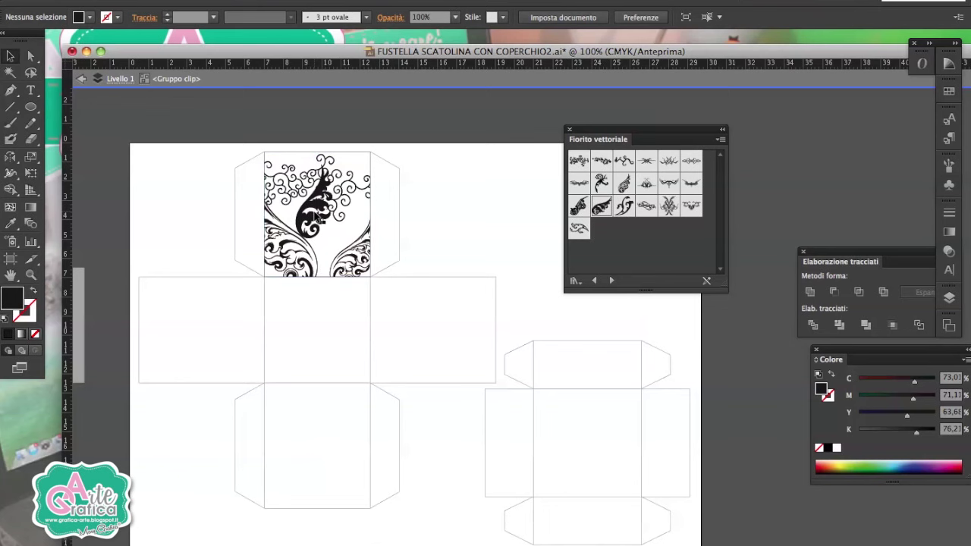
left_click(324, 228)
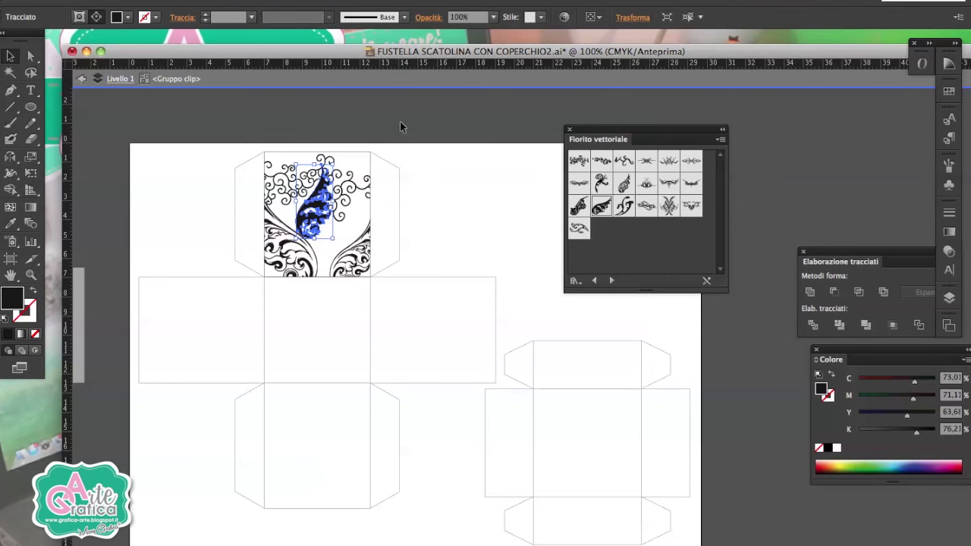
Step: Move the paisley to the lid's centre and the swirls to its top-left and top-right corners
left_click(318, 227)
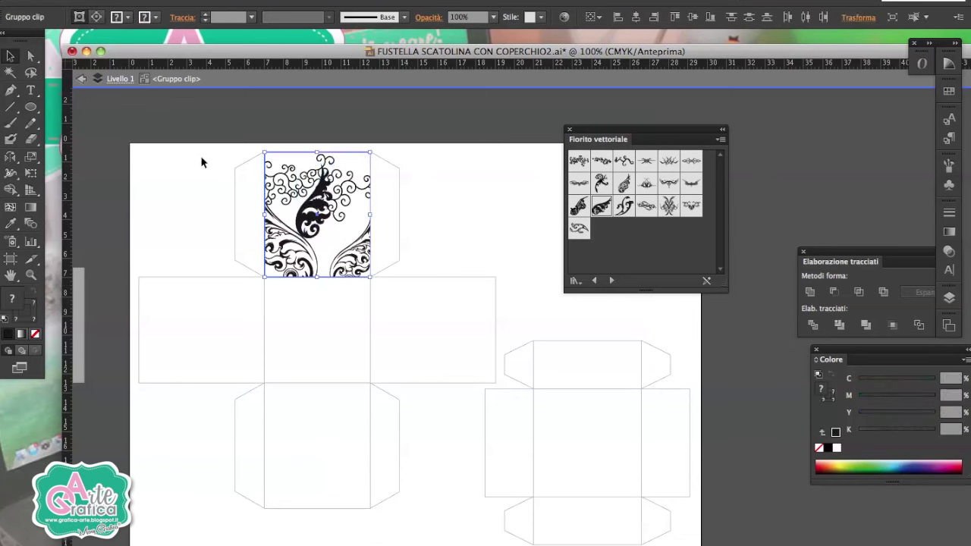
left_click(425, 211)
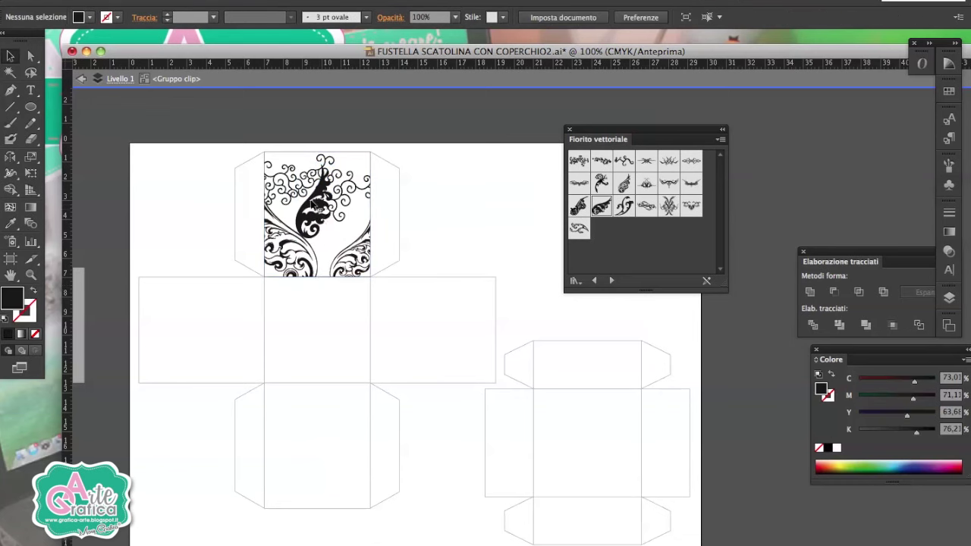
left_click_drag(363, 203, 396, 198)
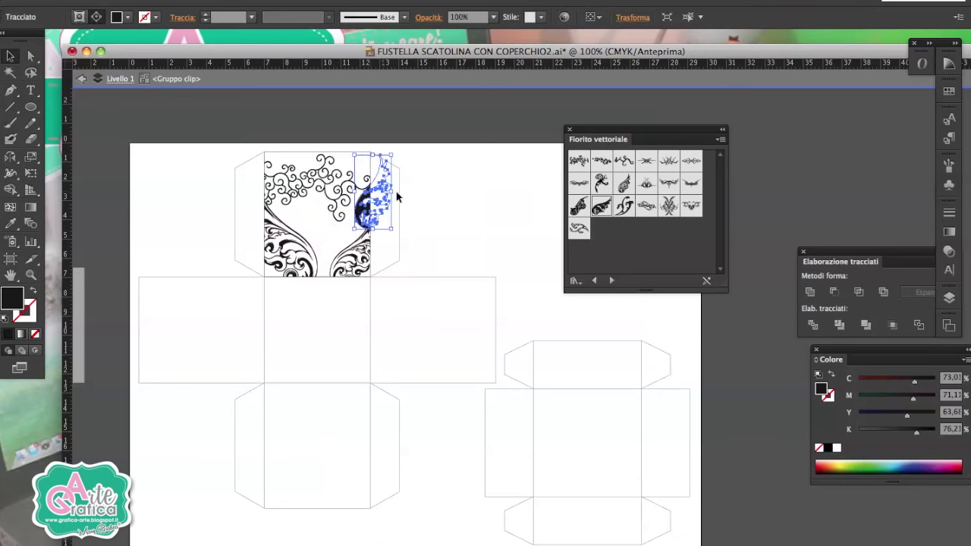
left_click(455, 198)
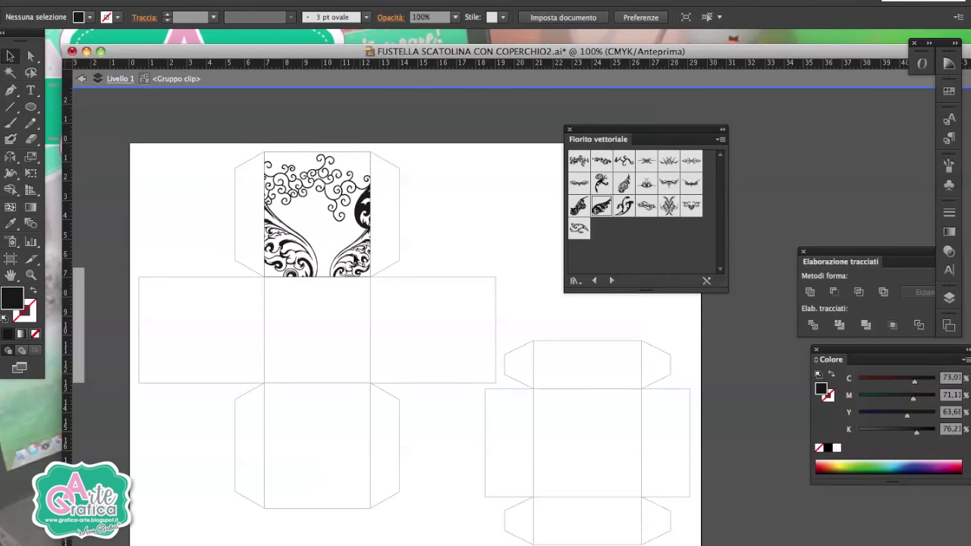
left_click_drag(375, 201, 345, 204)
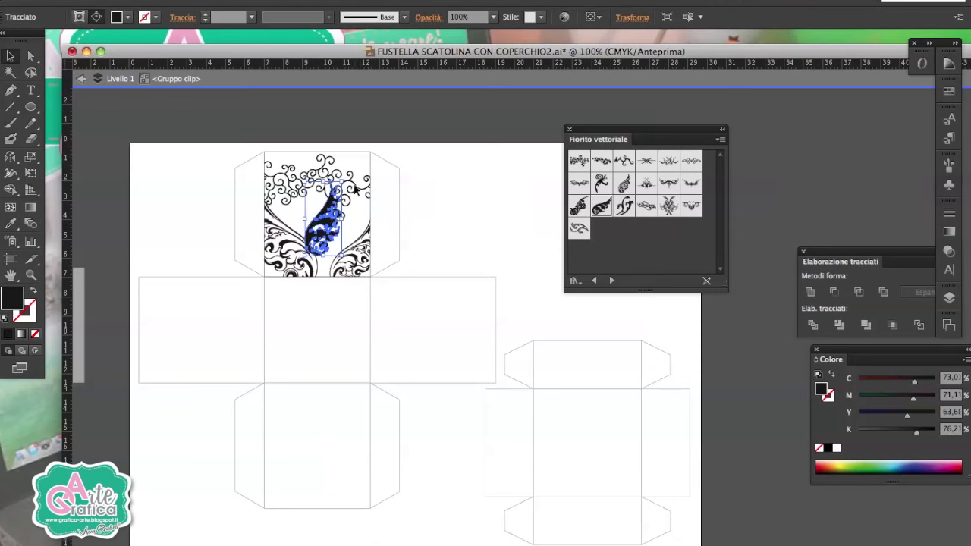
mouse_move(354, 190)
left_mouse_down()
mouse_move(256, 149)
mouse_move(304, 180)
left_mouse_up()
left_click(461, 197)
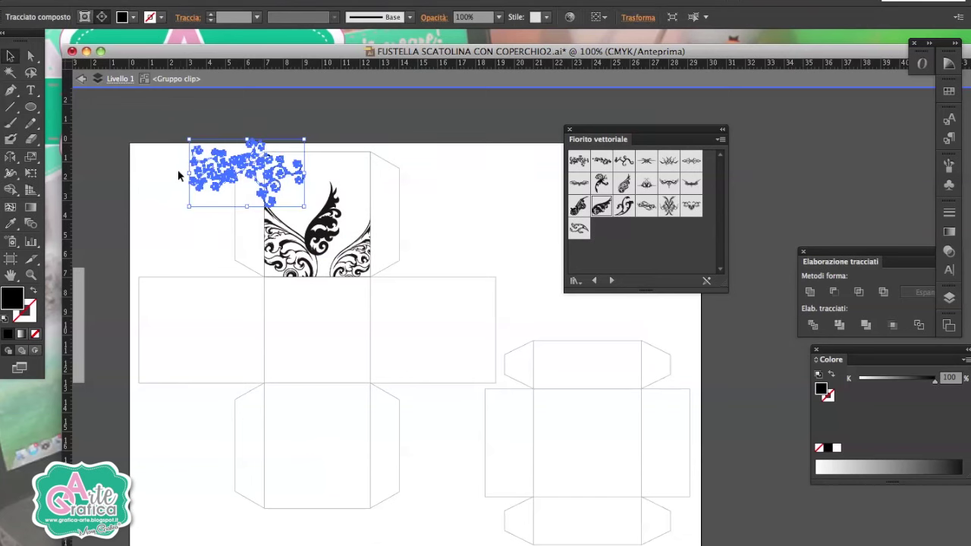
left_click_drag(201, 174, 351, 179)
left_click(464, 231)
Step: Rotate two ornaments into facing wings, add a top-centre paisley, and place Fiorito vettoriale 15
left_click(335, 219)
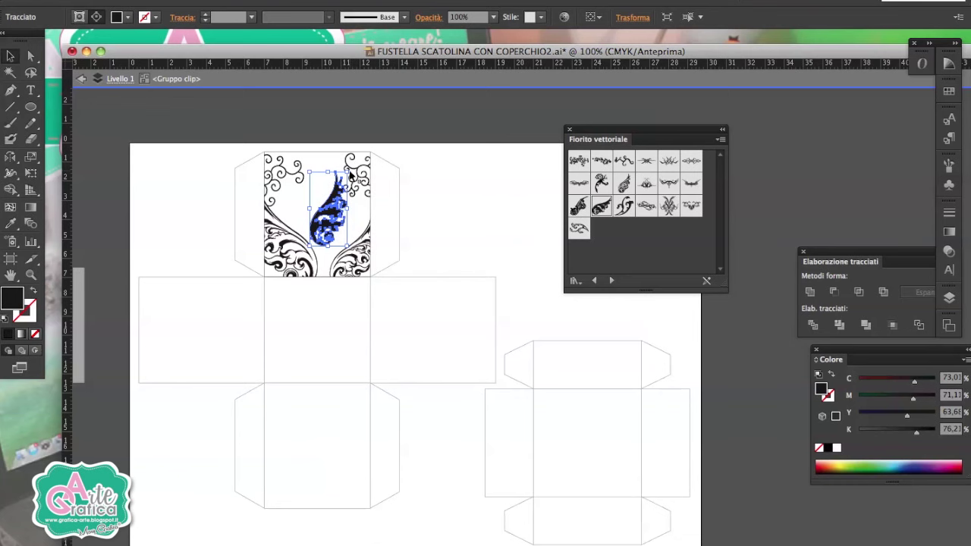
left_click_drag(348, 165, 333, 227)
left_click(299, 220)
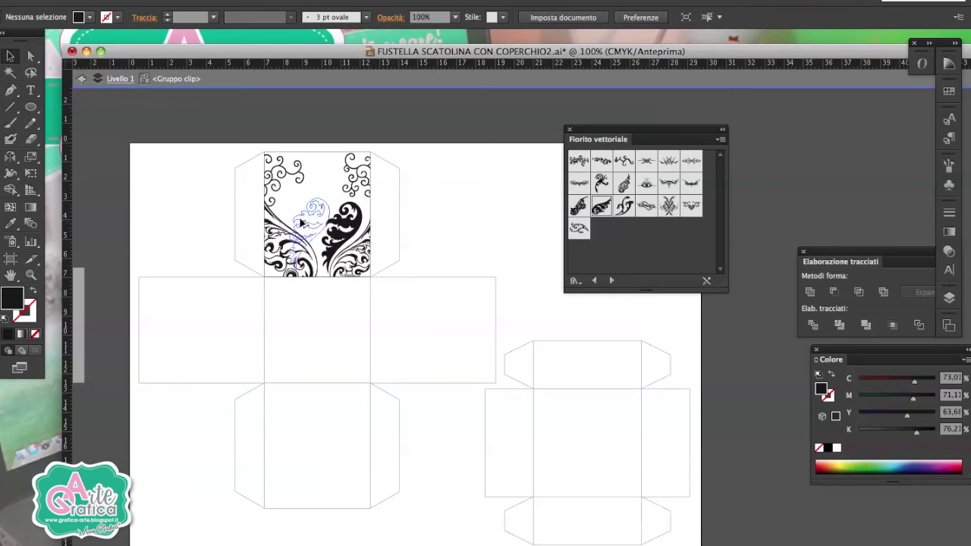
left_click(295, 220)
key("r")
left_click_drag(291, 227, 244, 273)
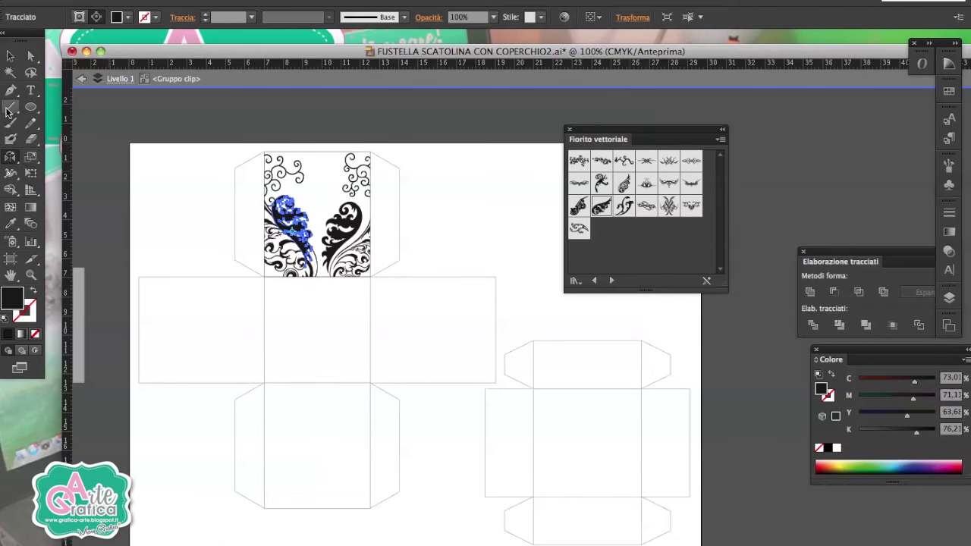
left_click(9, 54)
mouse_move(292, 220)
left_mouse_down()
mouse_move(321, 204)
mouse_move(294, 216)
mouse_move(332, 176)
mouse_move(297, 138)
left_mouse_up()
left_click_drag(327, 178, 326, 149)
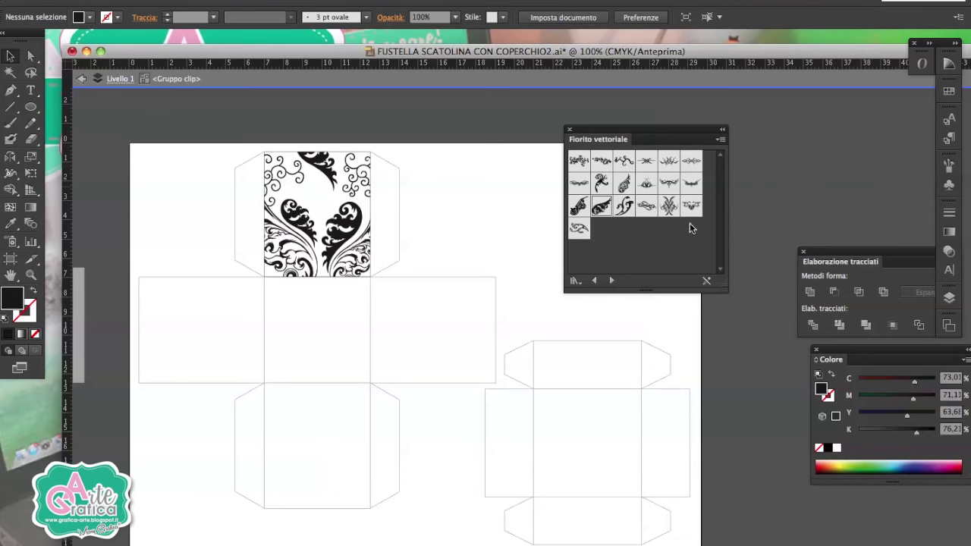
left_click_drag(629, 212, 354, 201)
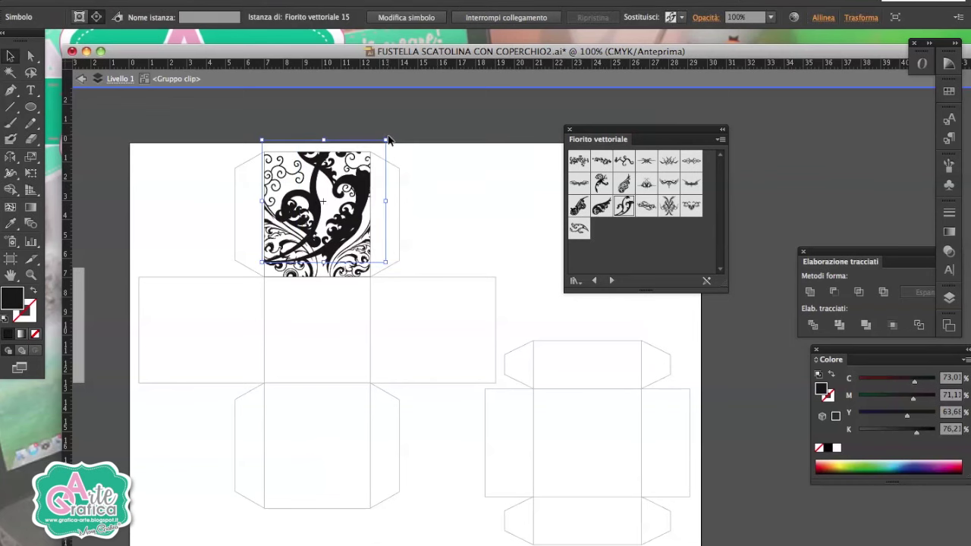
Step: Shrink and rotate flourish 15, expand it into paths and move it right
left_click_drag(388, 139, 335, 185)
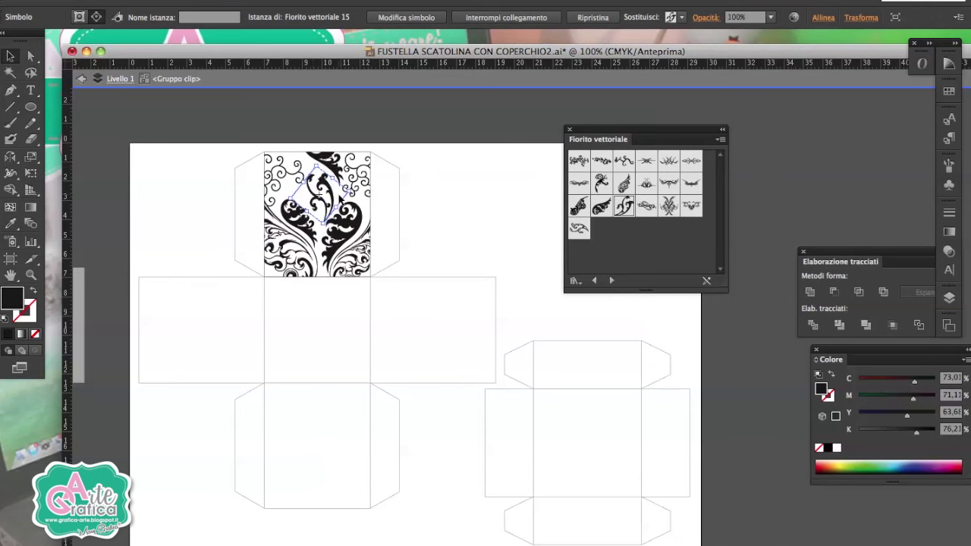
left_click(194, 0)
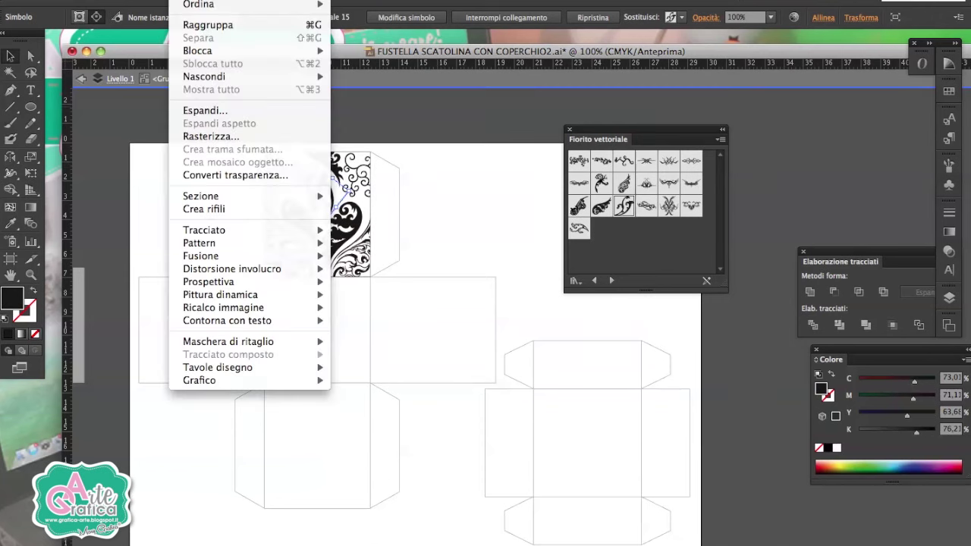
left_click(224, 111)
left_click(526, 319)
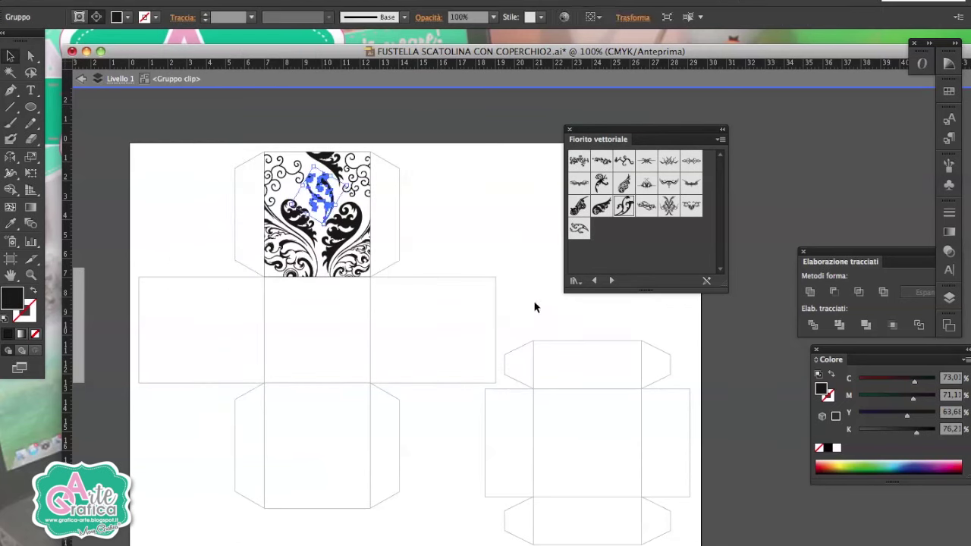
left_click_drag(347, 198, 452, 183)
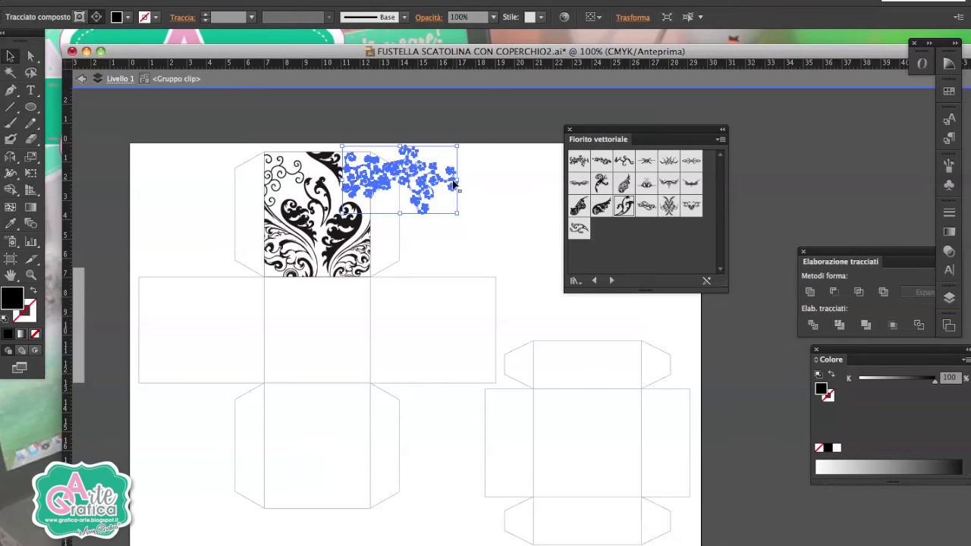
Step: Select all blue ornament pieces with matching fill and stroke and fill them black (K=100)
left_click(280, 0)
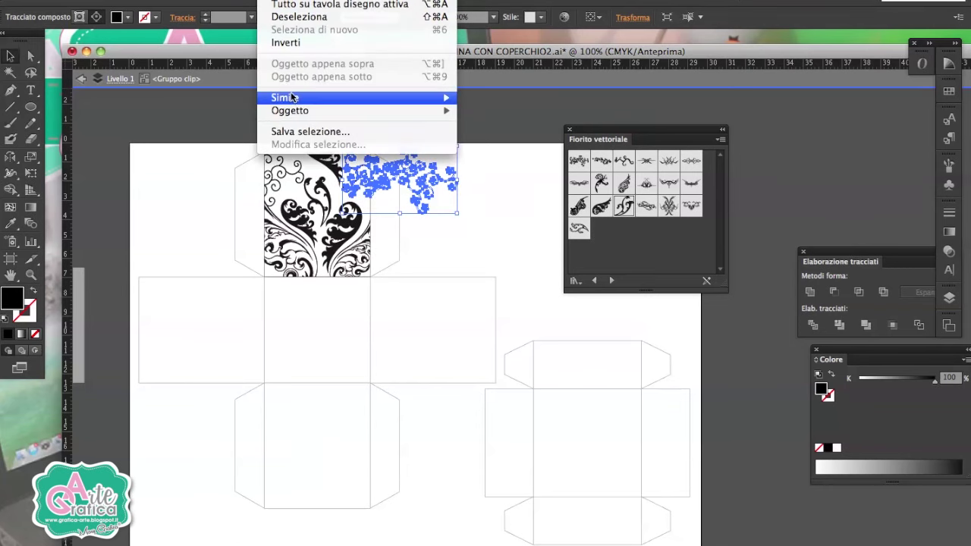
left_click(555, 138)
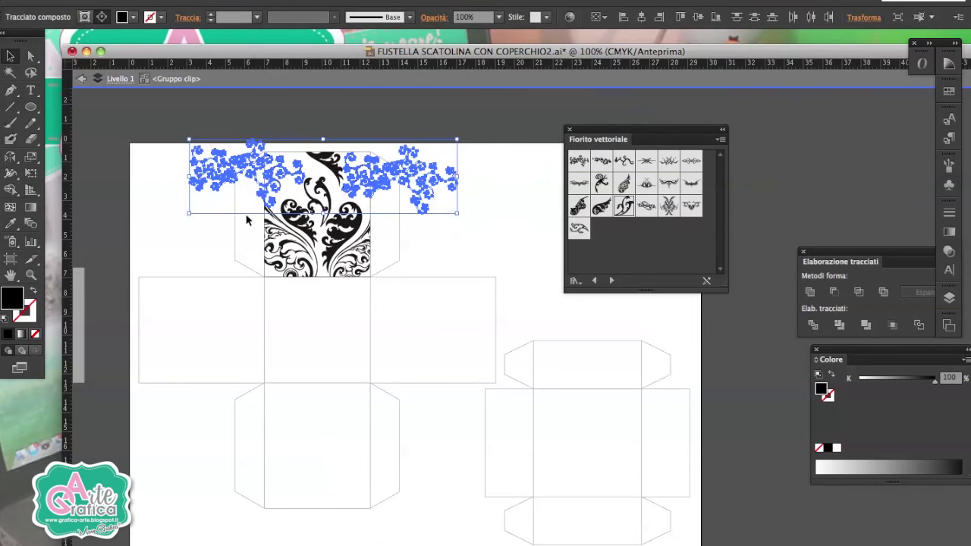
left_click(355, 236)
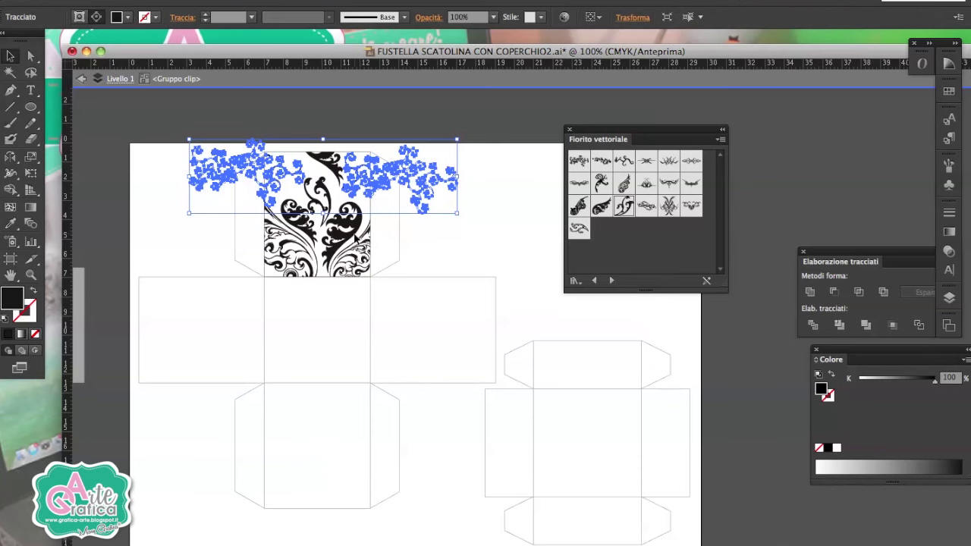
left_click(182, 1)
mouse_move(285, 97)
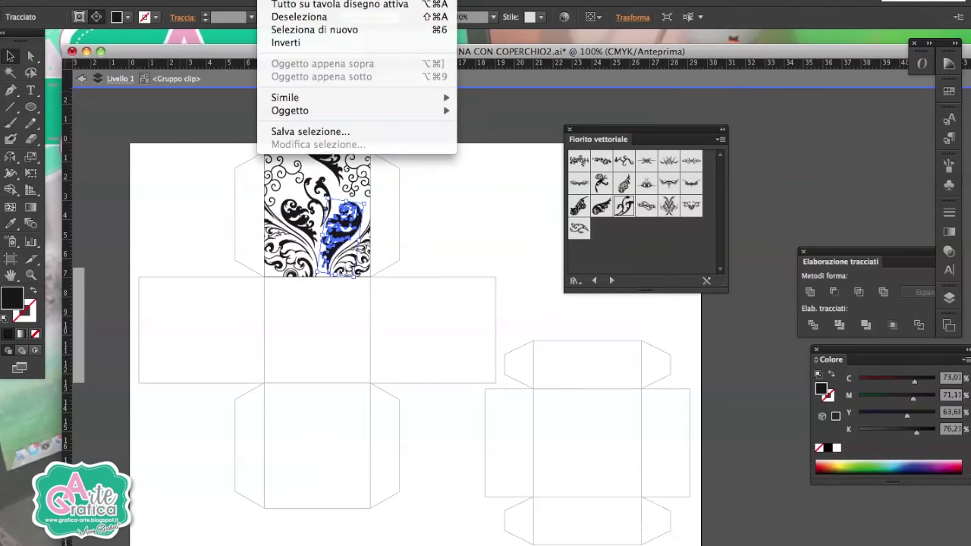
left_click(522, 138)
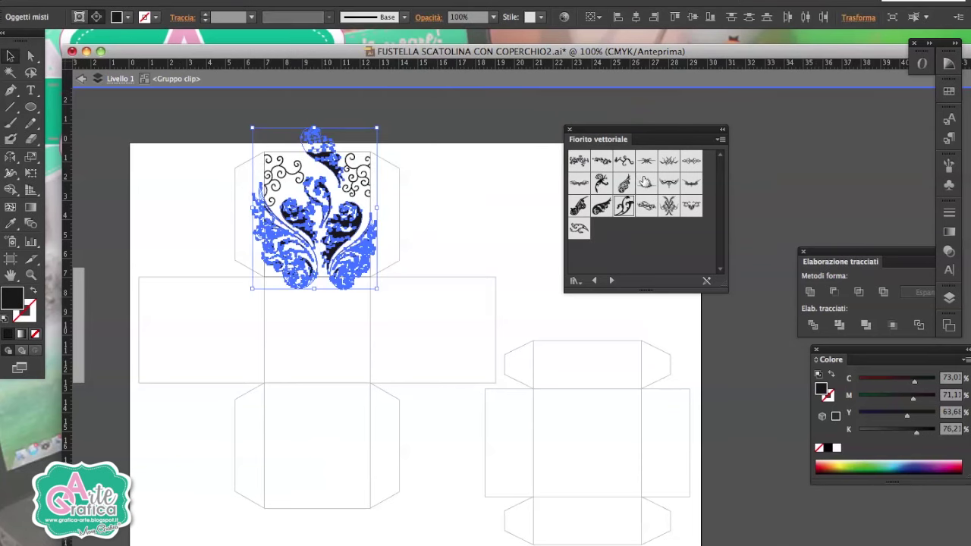
left_click(829, 448)
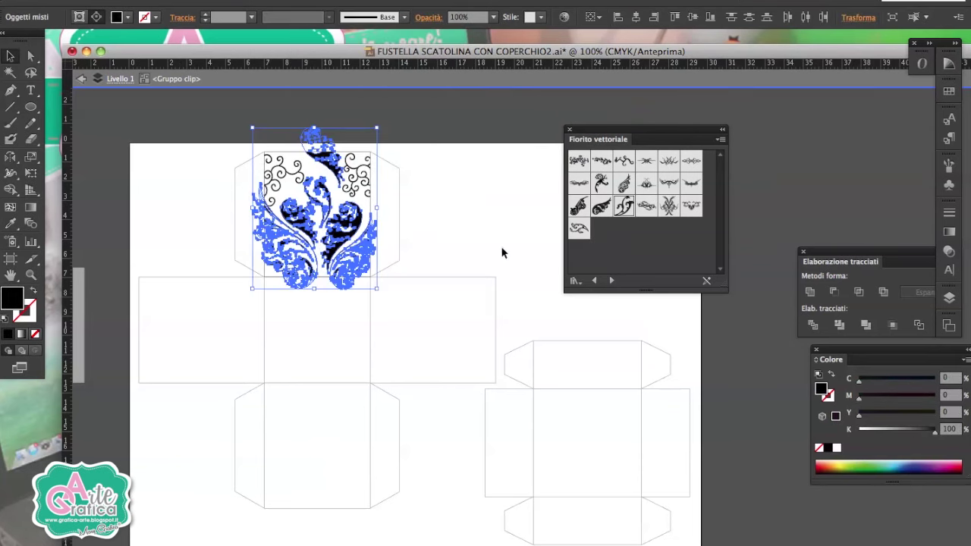
left_click(451, 163)
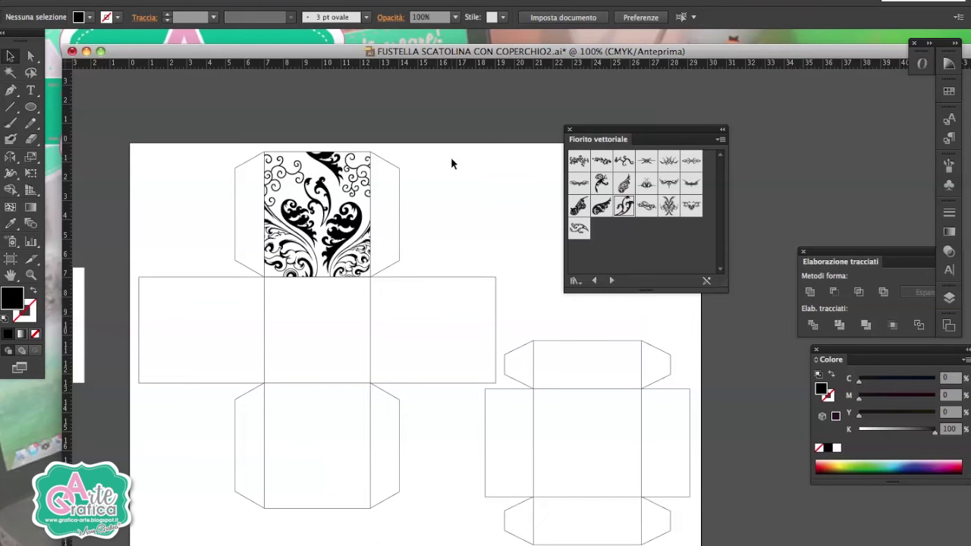
double_click(403, 189)
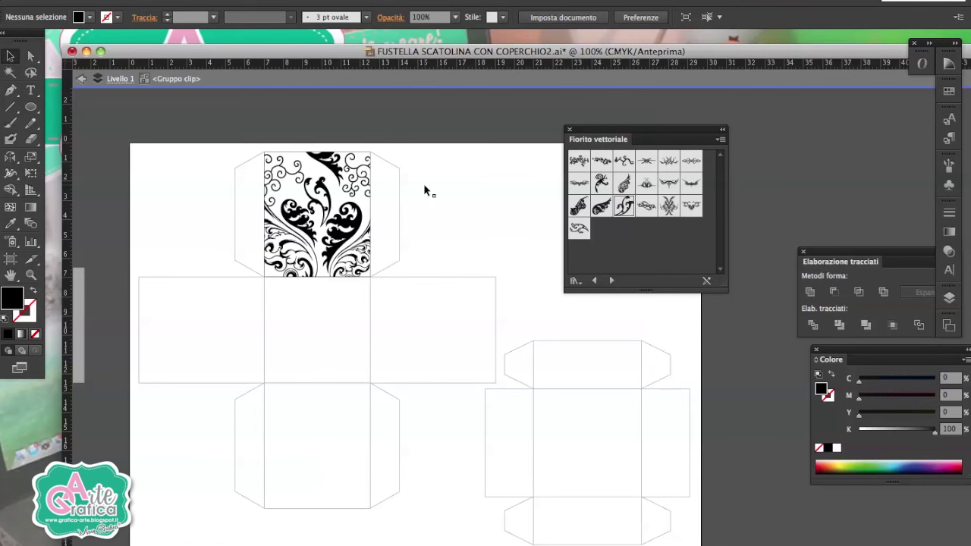
Step: Paste the swirl into the clip group, then copy the pattern rotated 180° into the bottom panel
key("ctrl+v")
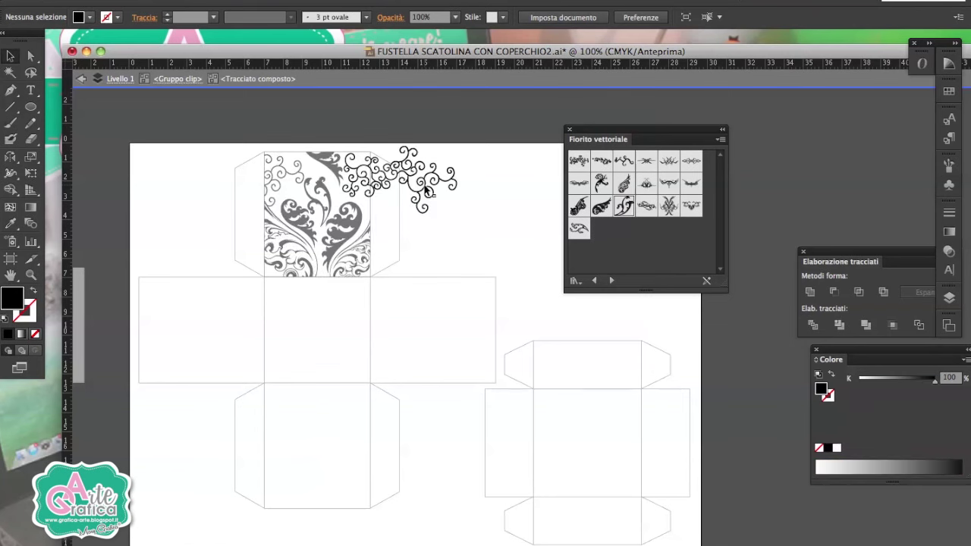
double_click(452, 230)
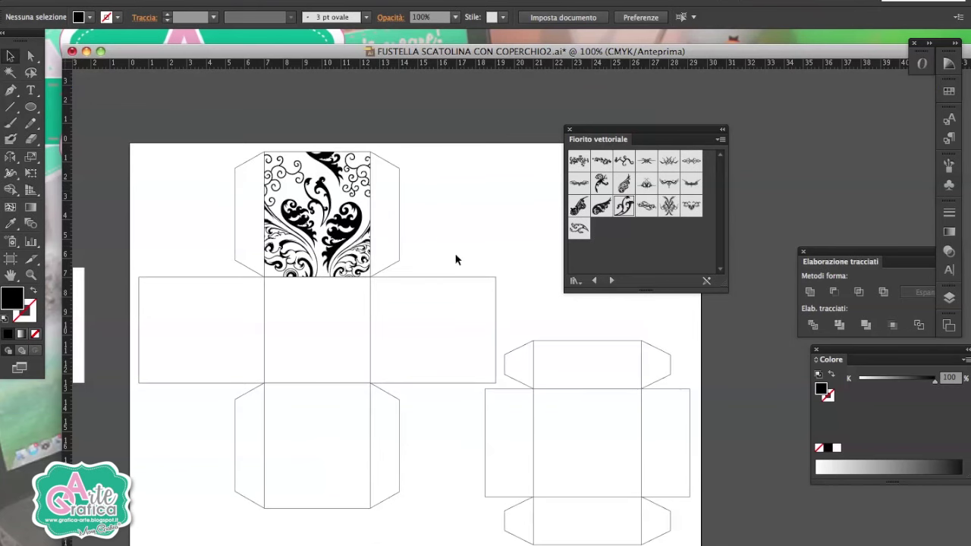
left_click(339, 254)
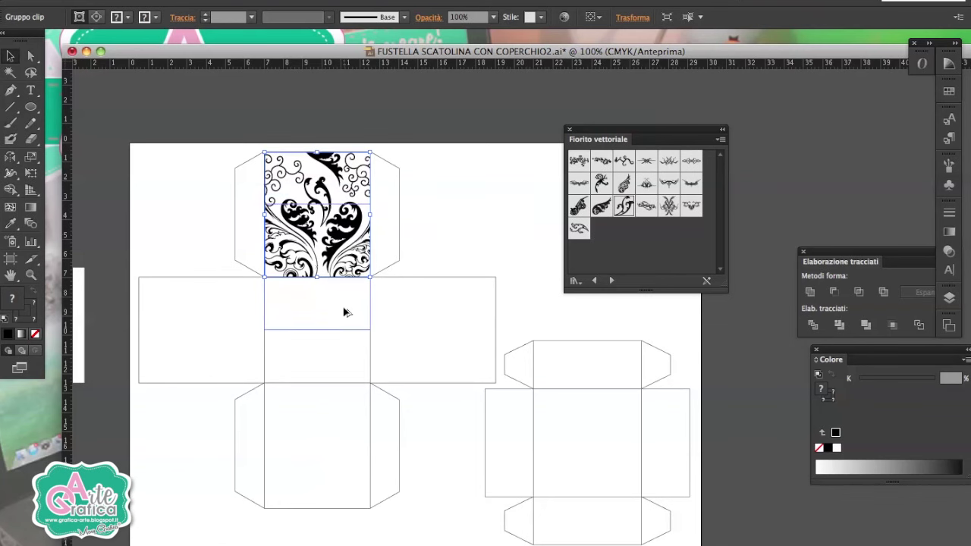
left_click_drag(344, 320, 363, 280)
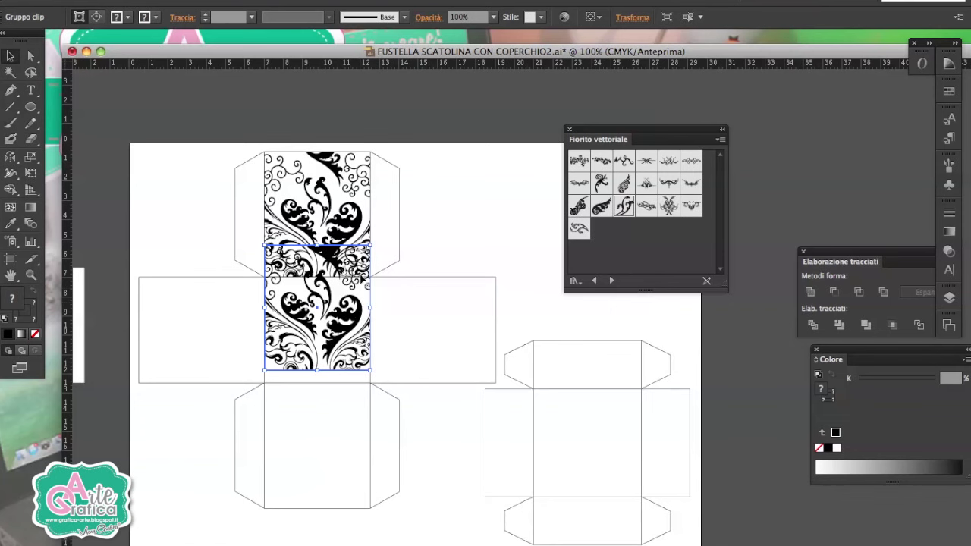
left_click_drag(374, 241, 245, 389)
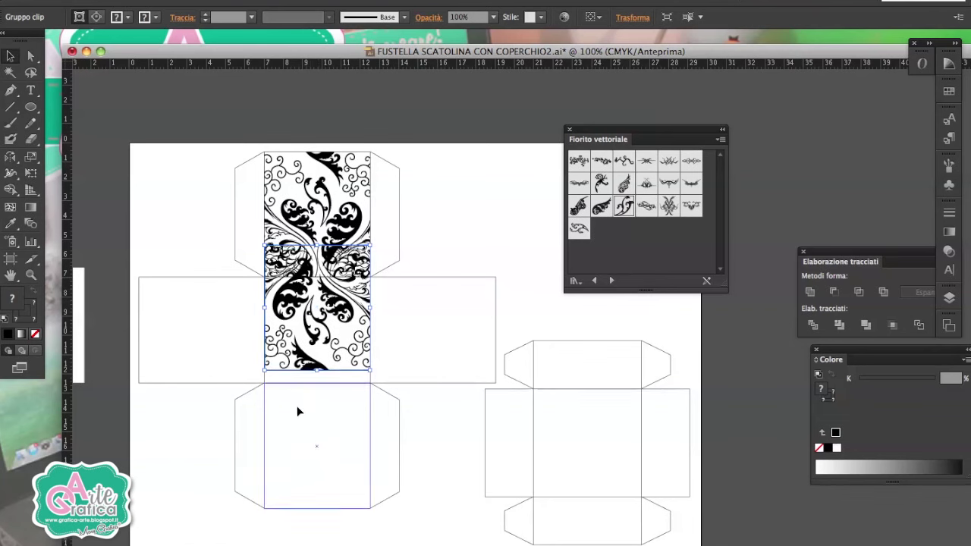
left_click_drag(297, 411, 296, 411)
left_click(491, 233)
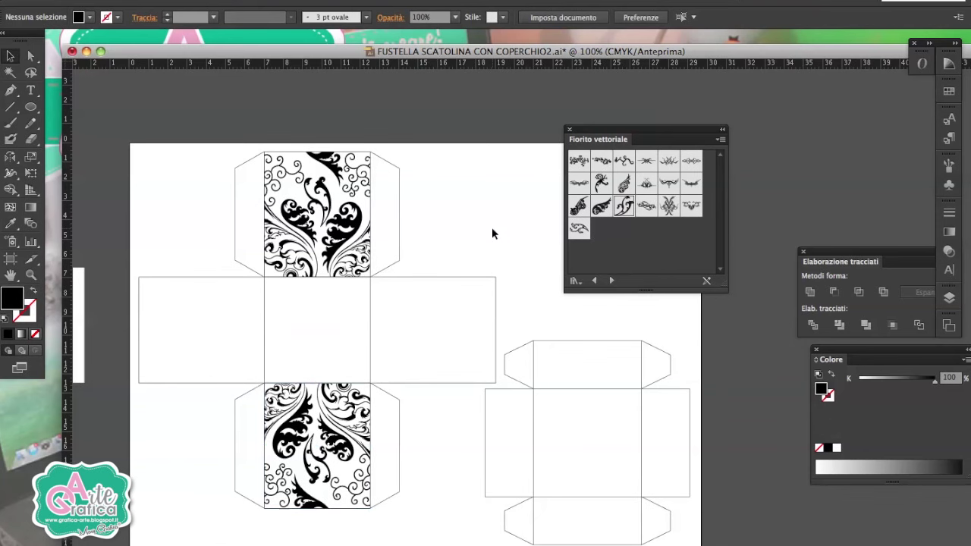
Step: Pan to the right-hand box and drag a copy of the lid pattern onto its centre panel
left_click_drag(492, 228, 421, 176)
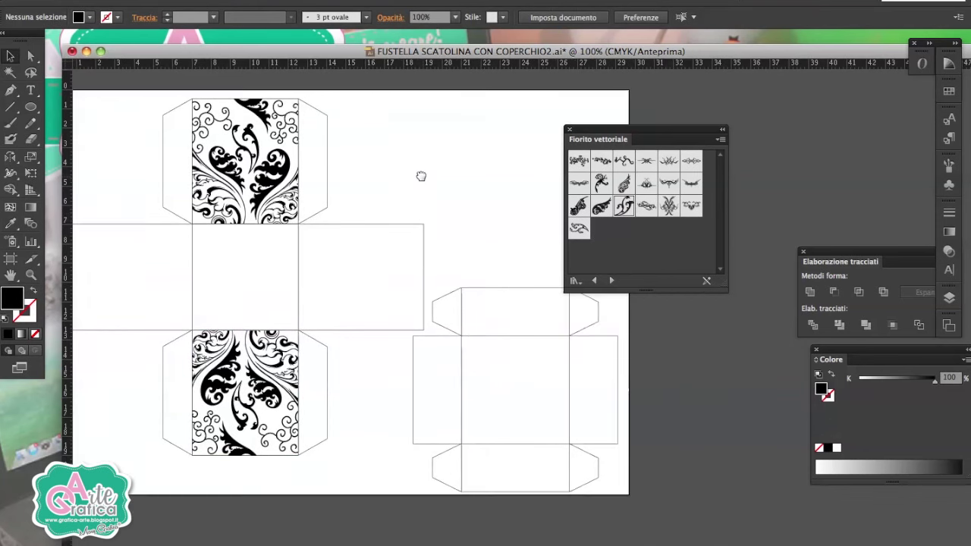
left_click_drag(437, 178, 460, 181)
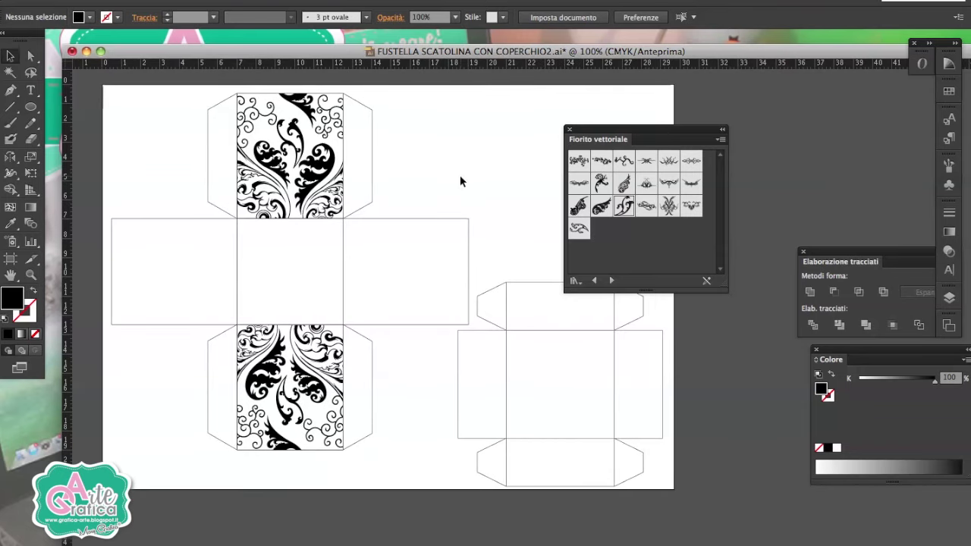
left_click_drag(460, 177, 347, 173)
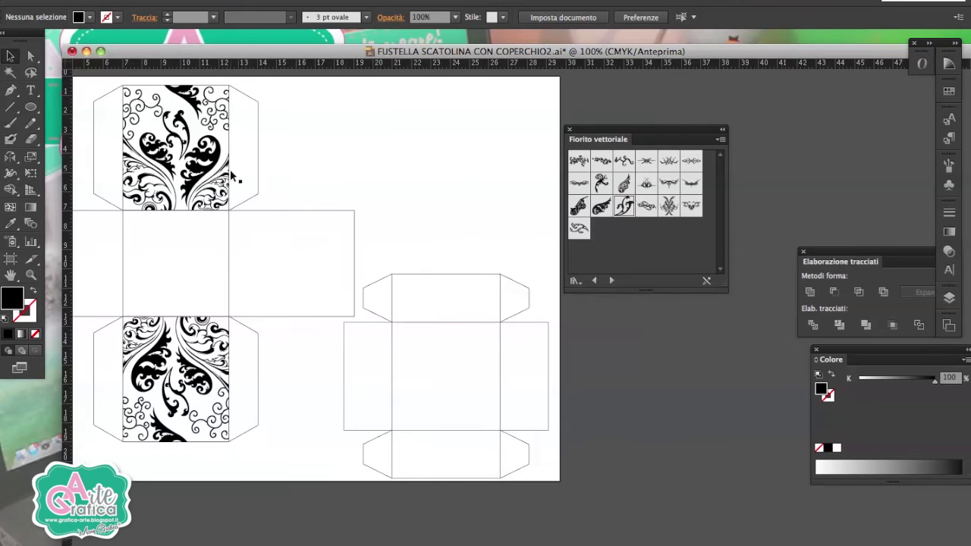
mouse_move(206, 176)
left_mouse_down()
mouse_move(466, 419)
mouse_move(469, 410)
left_mouse_up()
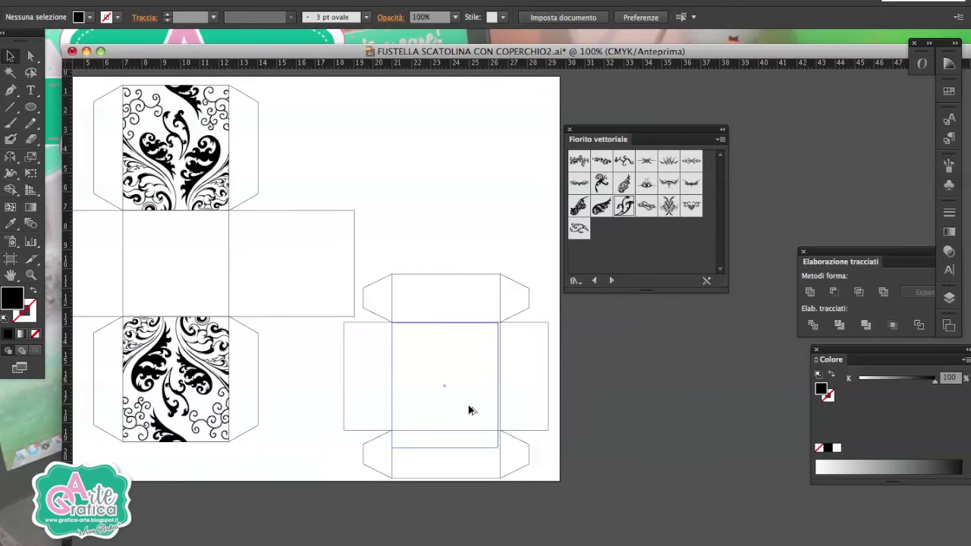
left_click_drag(470, 410, 469, 409)
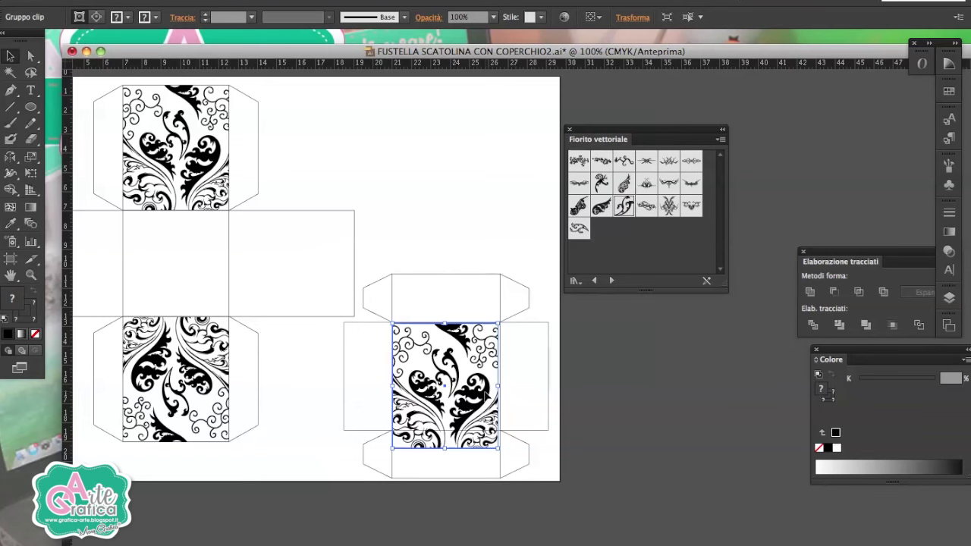
Step: Resize the copy's clipping path so its bottom and right edges match the panel
double_click(485, 395)
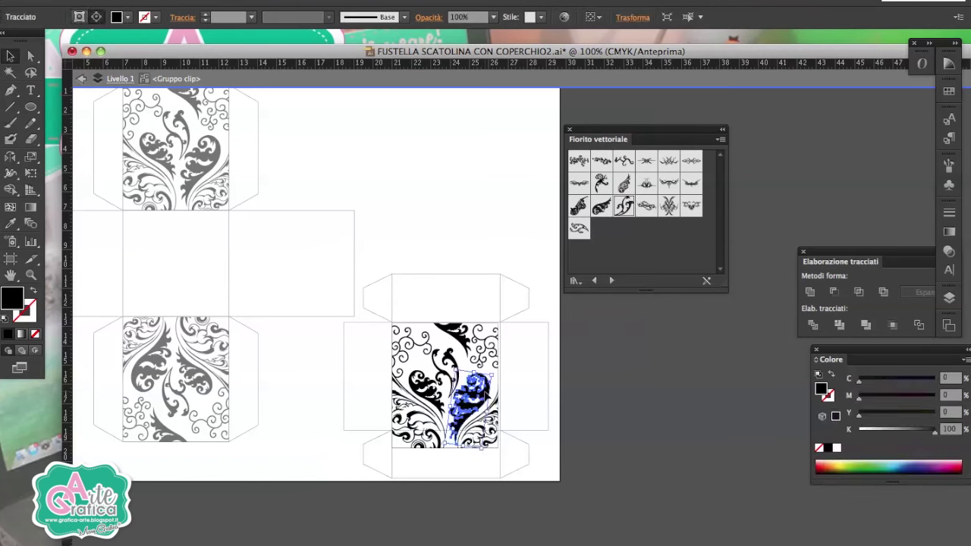
left_click(489, 453)
left_click_drag(446, 448, 447, 430)
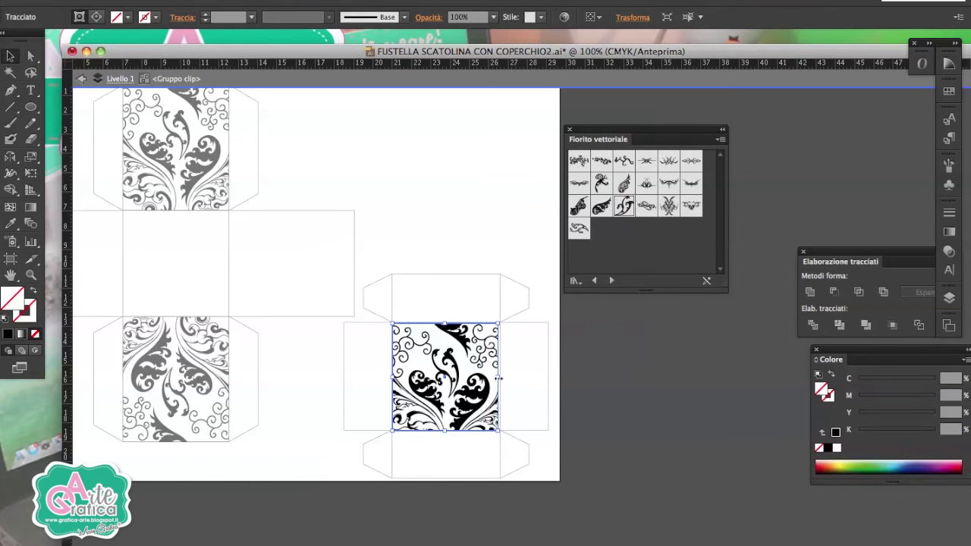
left_click_drag(498, 377, 501, 377)
key("ctrl+plus")
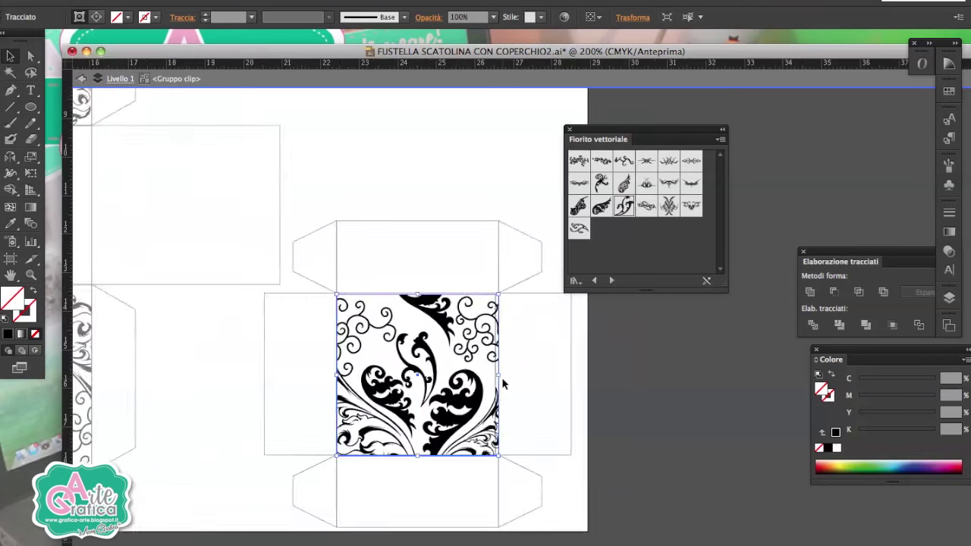
key("ctrl+plus")
key("ctrl+plus")
left_click_drag(496, 369, 489, 368)
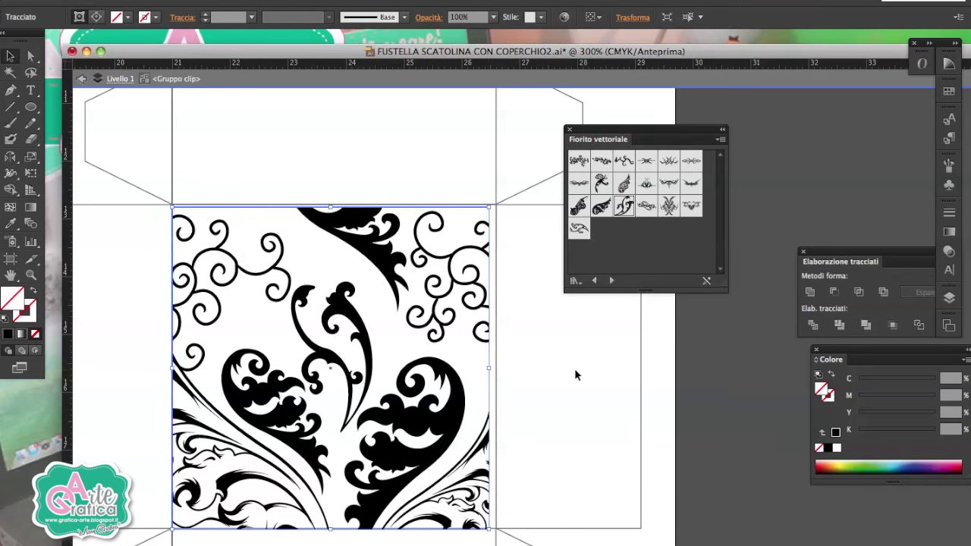
key("ctrl+minus")
key("ctrl+minus")
left_click_drag(689, 354, 625, 350)
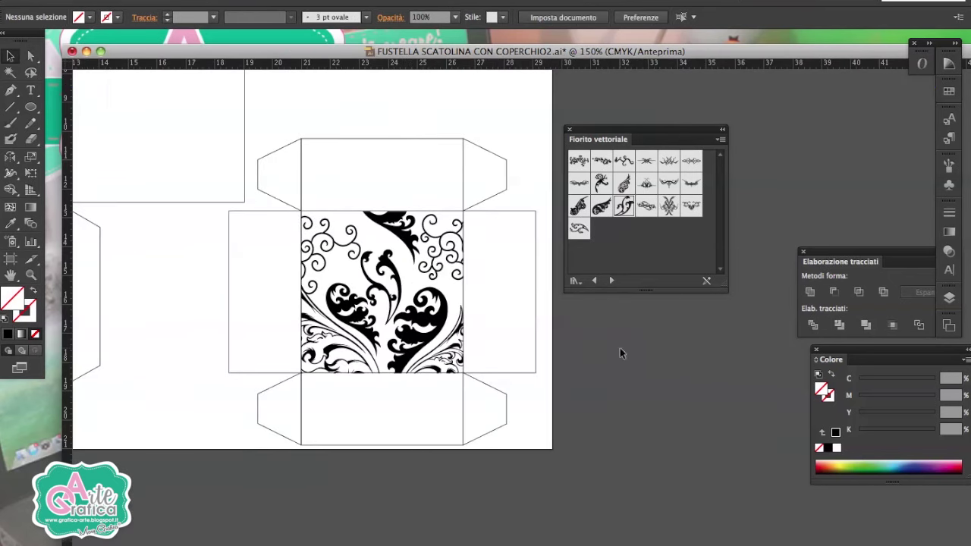
key("ctrl+minus")
key("ctrl+minus")
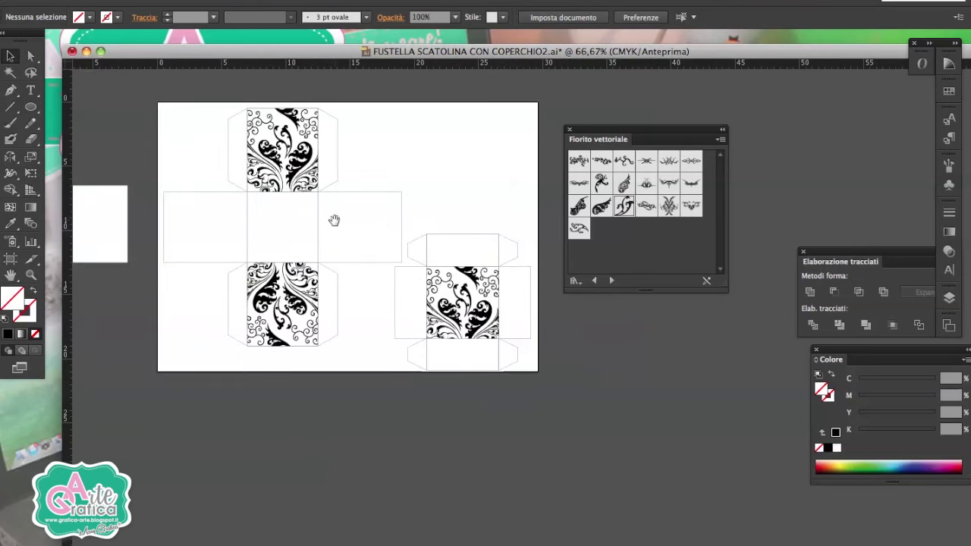
Step: Fill the left and right side panels of the middle band and the right box solid black
left_click_drag(331, 228, 323, 259)
left_click(373, 259)
left_click(160, 288, "shift")
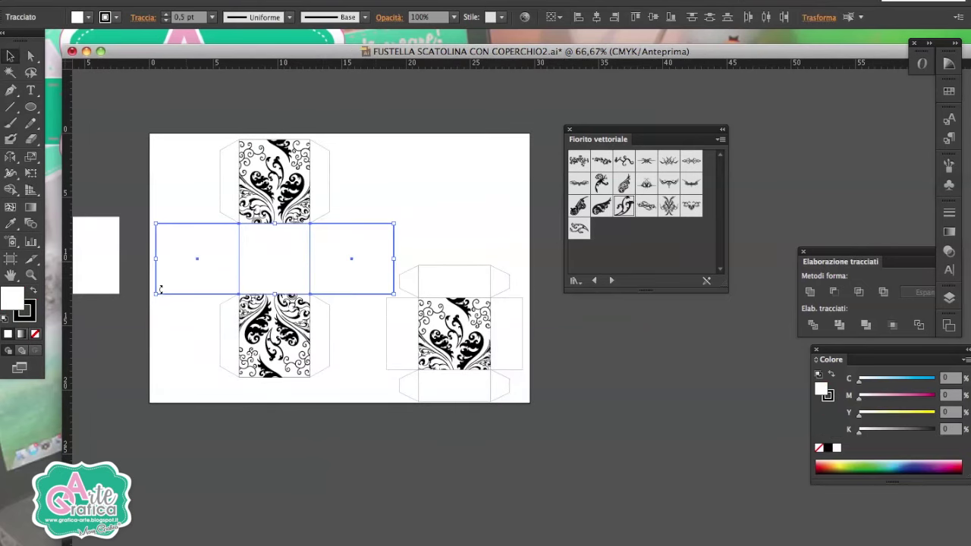
left_click(32, 293)
left_click(402, 334)
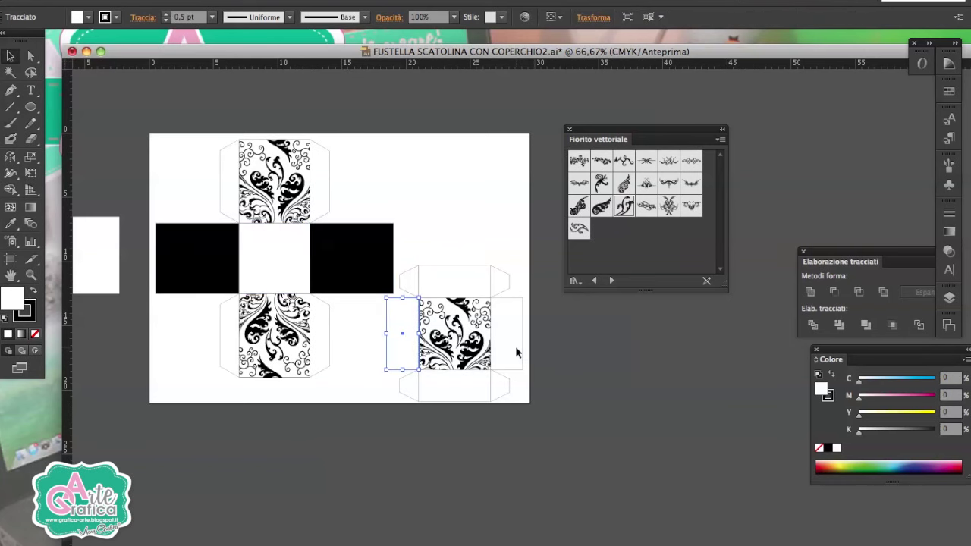
left_click(516, 352, "shift")
key("shift+x")
left_click(491, 216)
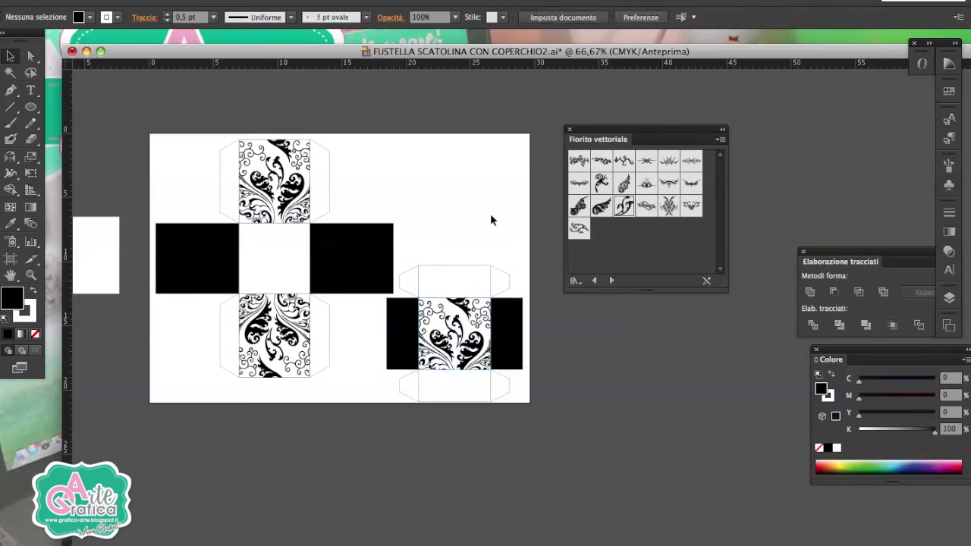